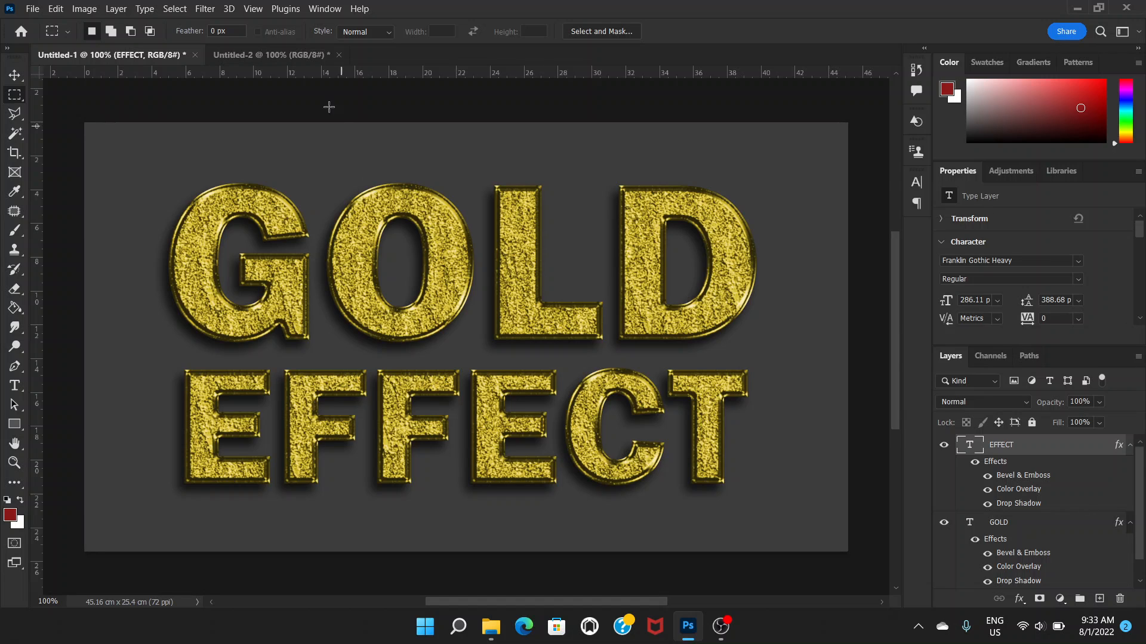
Switch to the Untitled-2 document and add a text line reading GOLD in the upper part of the canvas.
click(246, 53)
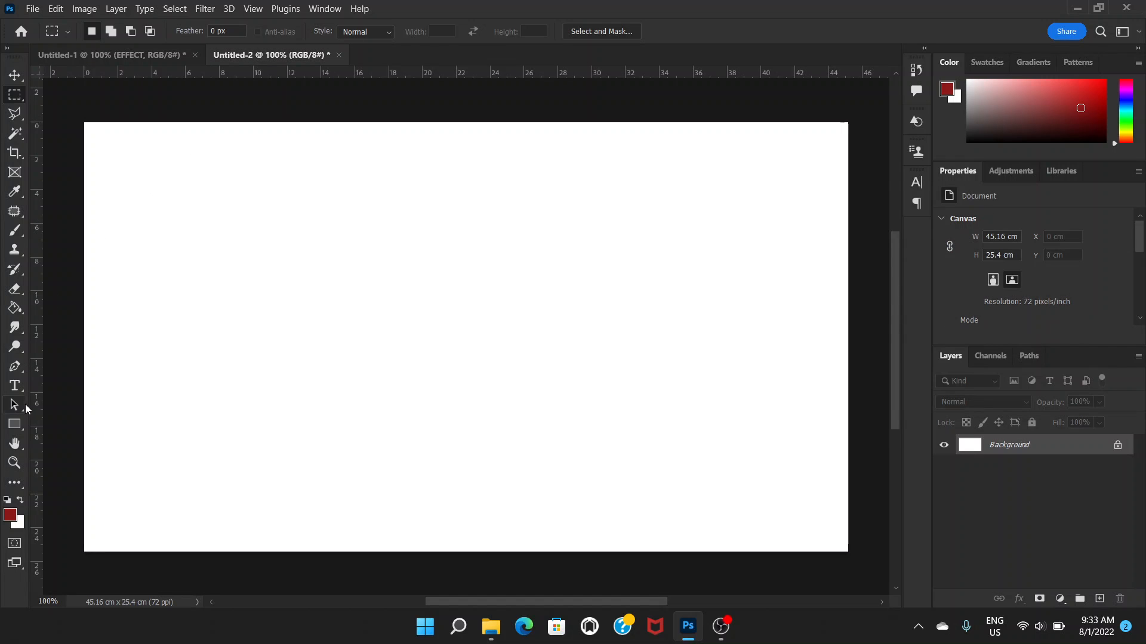
drag(15, 385, 51, 385)
click(259, 246)
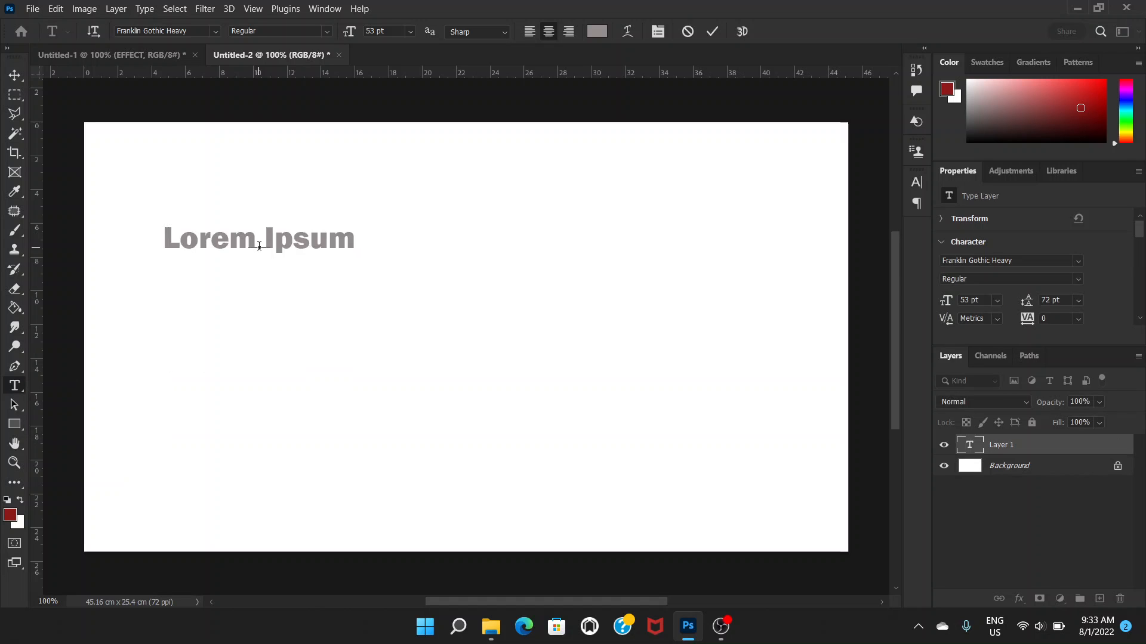
text(GOLD)
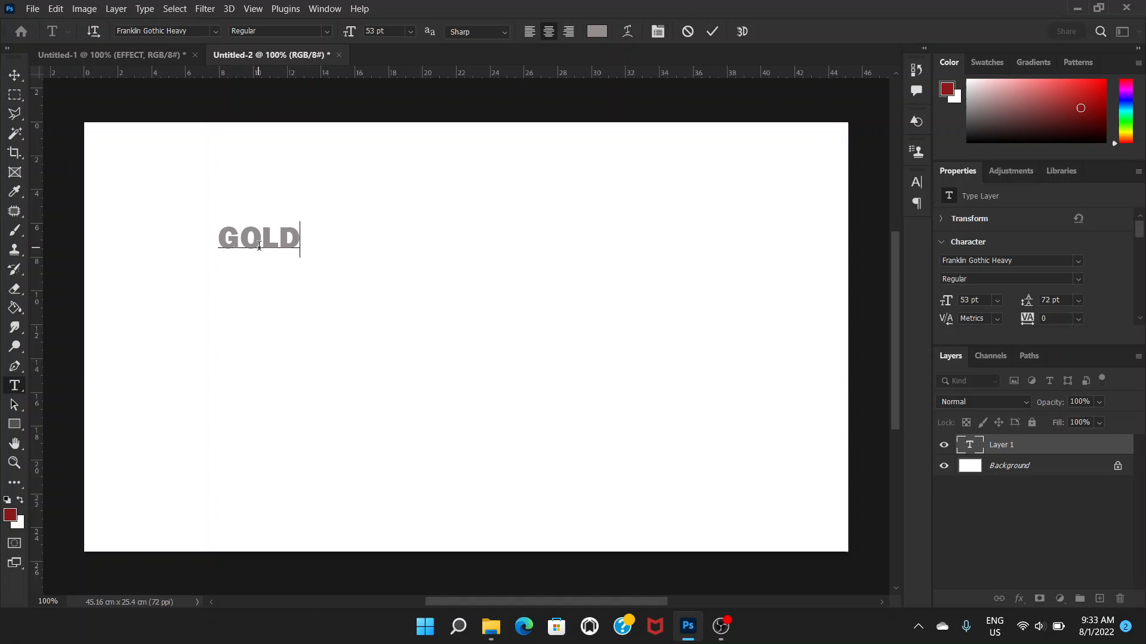
Scale the GOLD text up proportionally to about 377 pt so it spans most of the canvas width.
click(15, 74)
drag(299, 249, 663, 435)
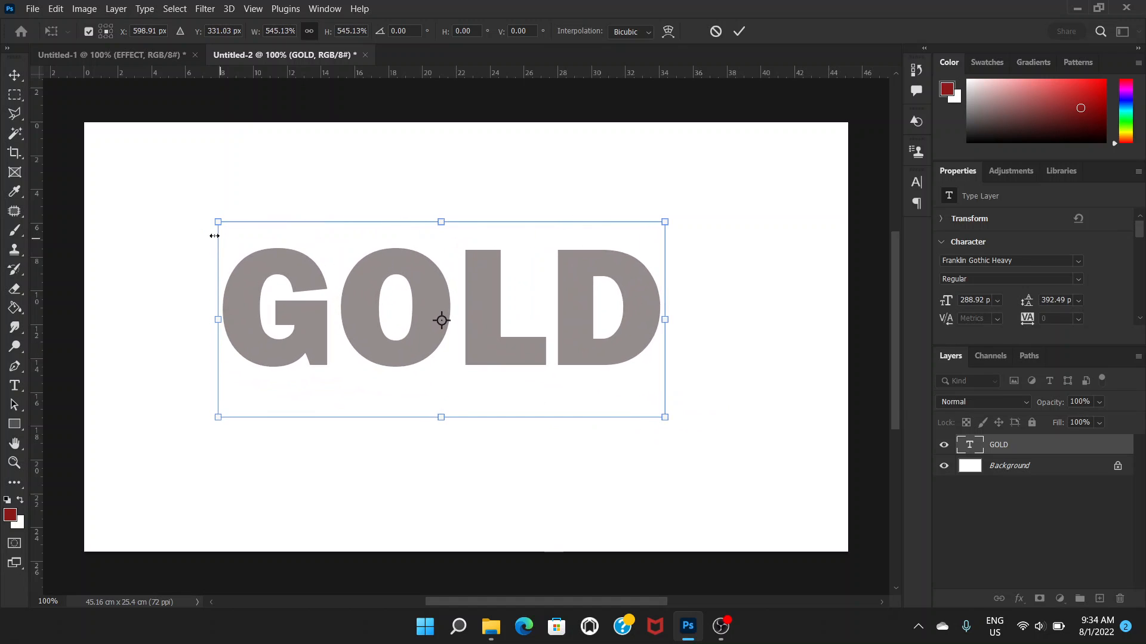
drag(218, 223, 170, 201)
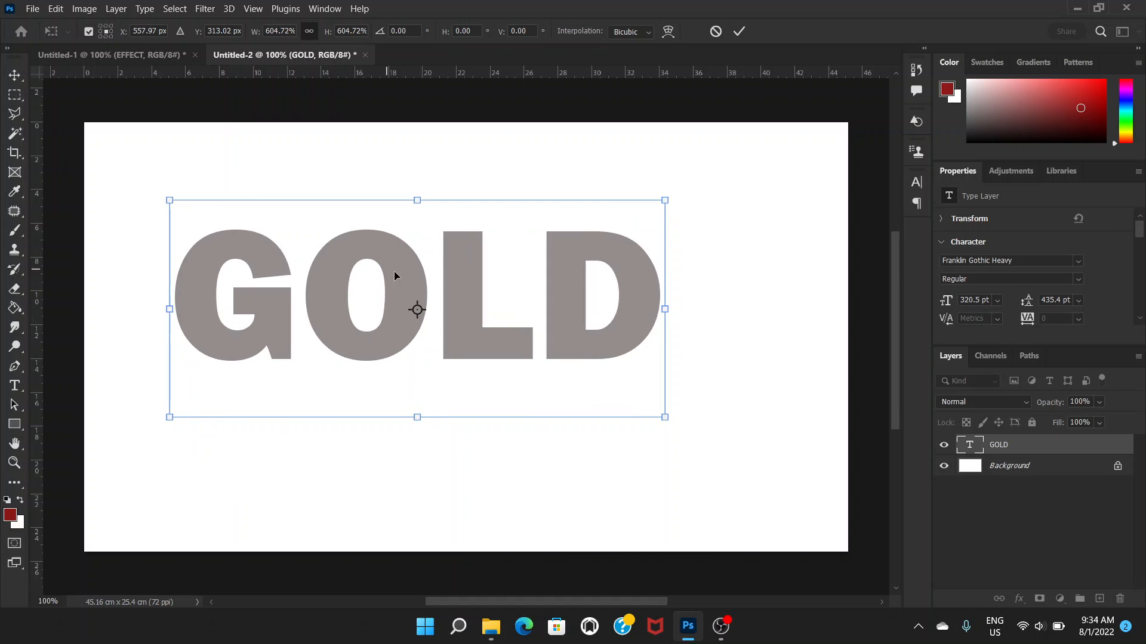
drag(467, 285, 503, 292)
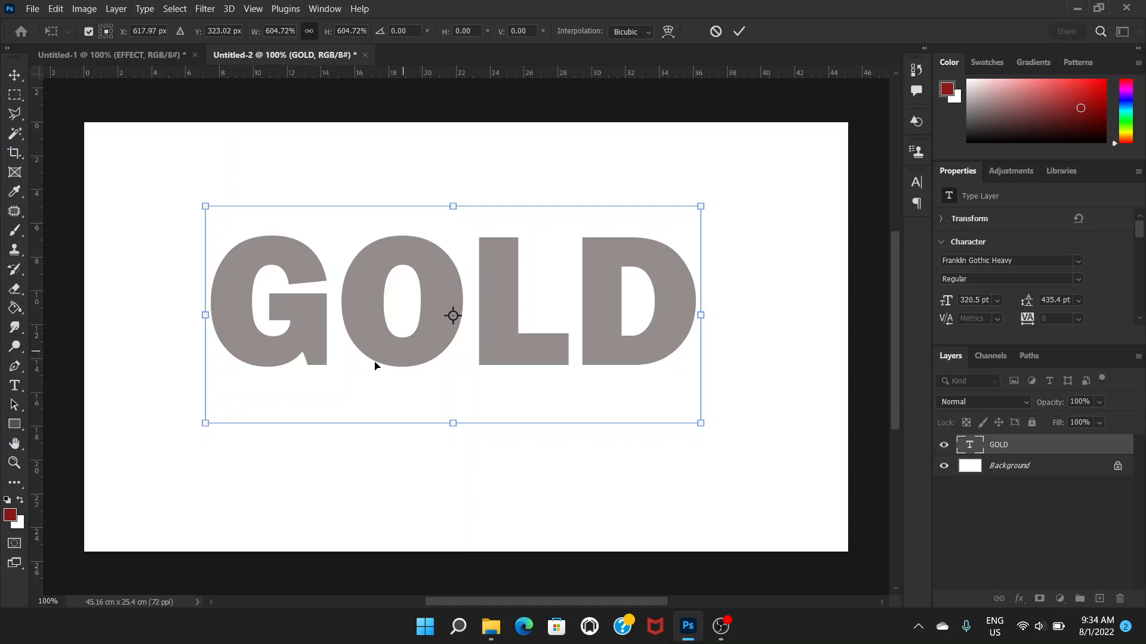
drag(212, 425, 162, 446)
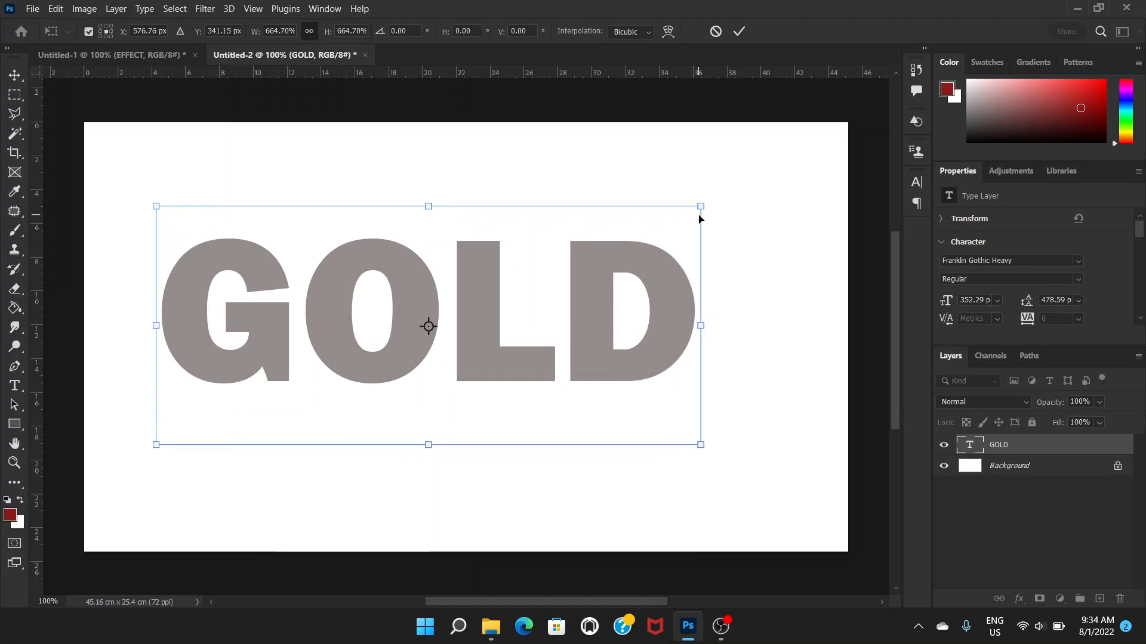
drag(701, 207, 739, 189)
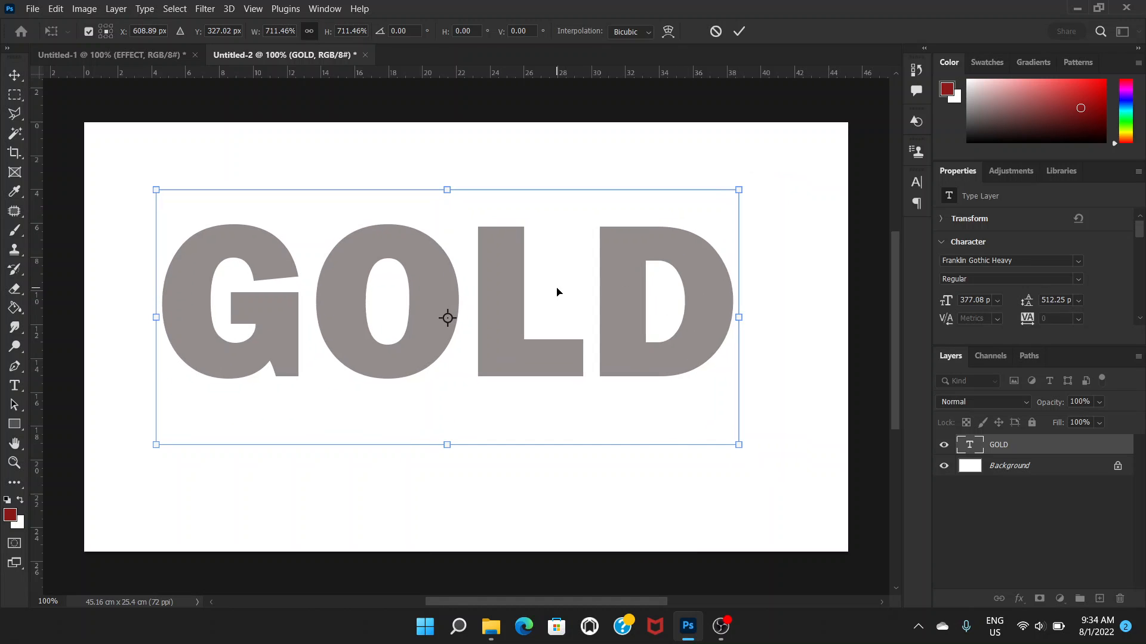
key(Return)
Centre the GOLD text horizontally on the canvas and enlarge it to about 392 pt.
drag(466, 282, 499, 282)
drag(195, 385, 183, 400)
drag(174, 205, 150, 194)
mouse_move(525, 279)
mouse_down()
mouse_move(538, 259)
mouse_move(515, 269)
mouse_move(524, 265)
mouse_up()
key(Return)
Nudge the GOLD text upward in small increments to make room for a second line.
key(Up)
key(Up)
key(Up)
key(Up)
key(Up)
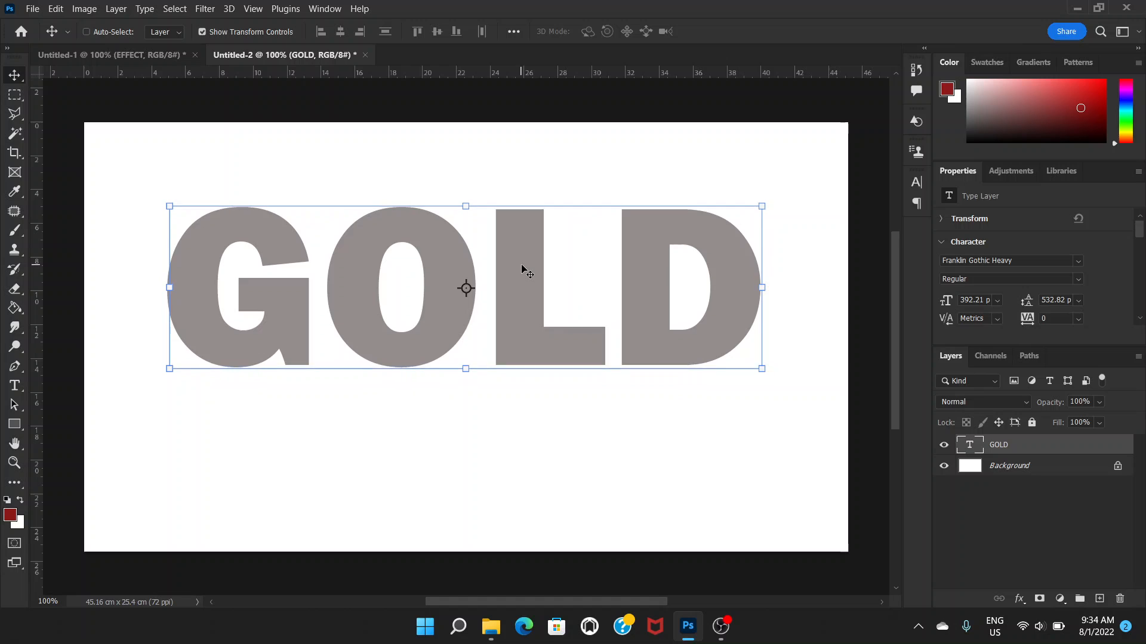
key(Up)
key(Up)
key(Up)
key(Up)
key(Up)
key(Up)
key(Up)
key(Up)
key(Up)
key(Up)
key(Up)
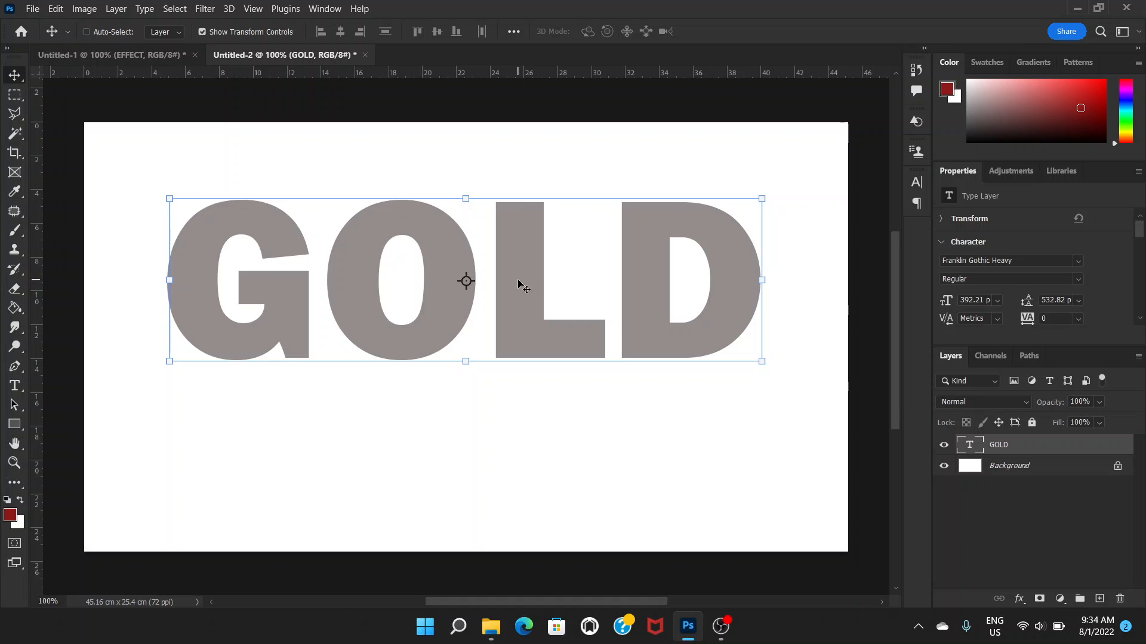
Duplicate the GOLD text directly below the original and change the copy's wording to EFFECT.
drag(520, 276, 516, 441)
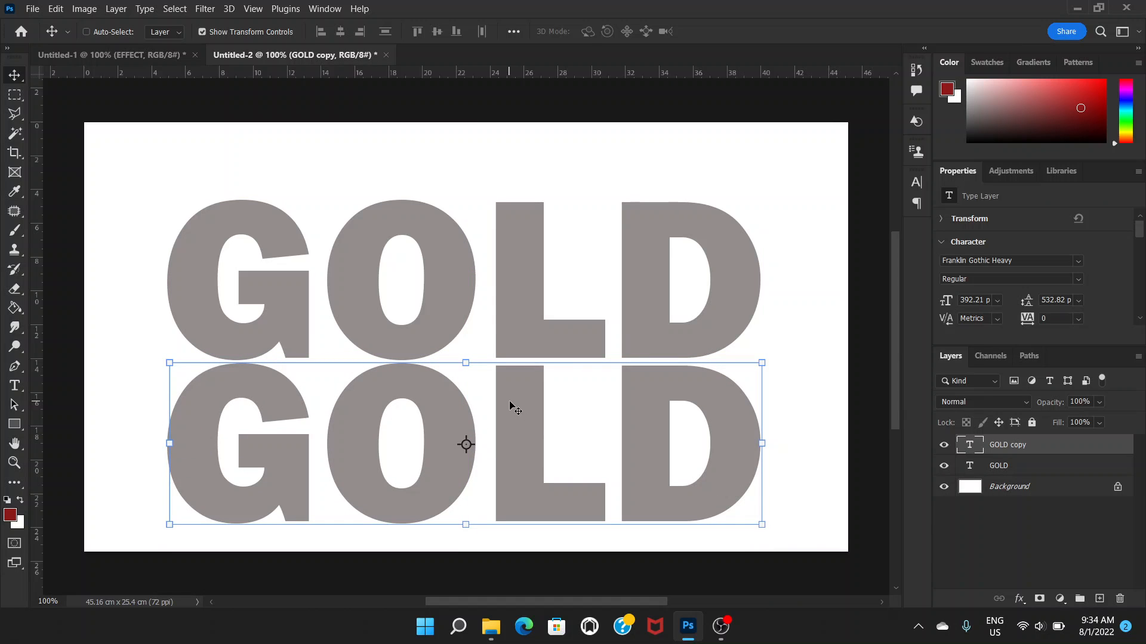
double_click(515, 408)
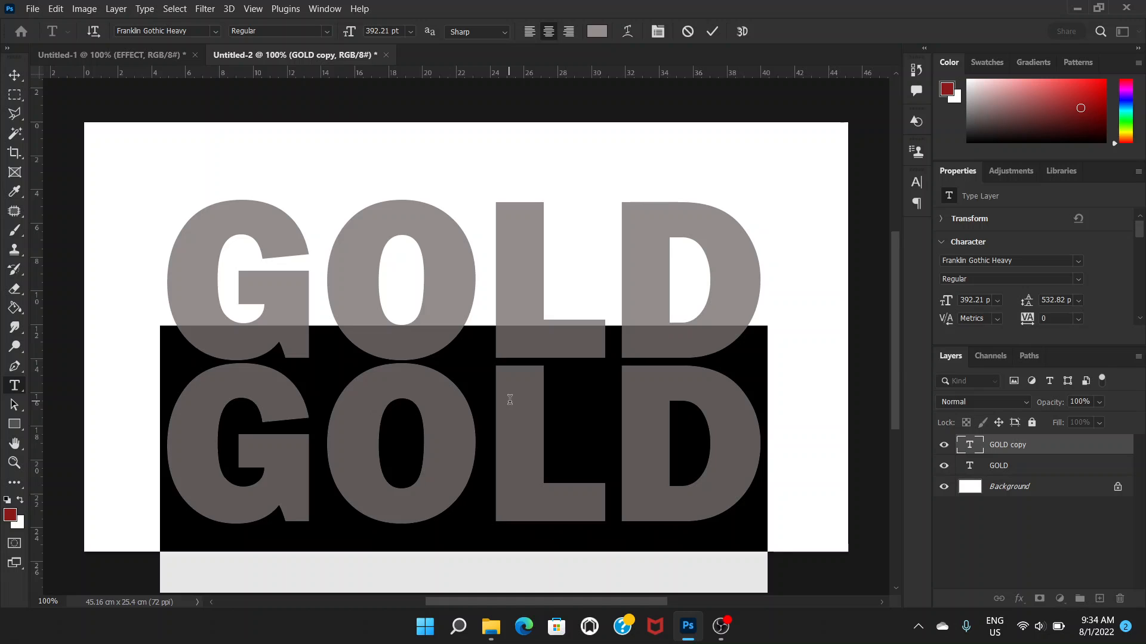
text(EFFECT)
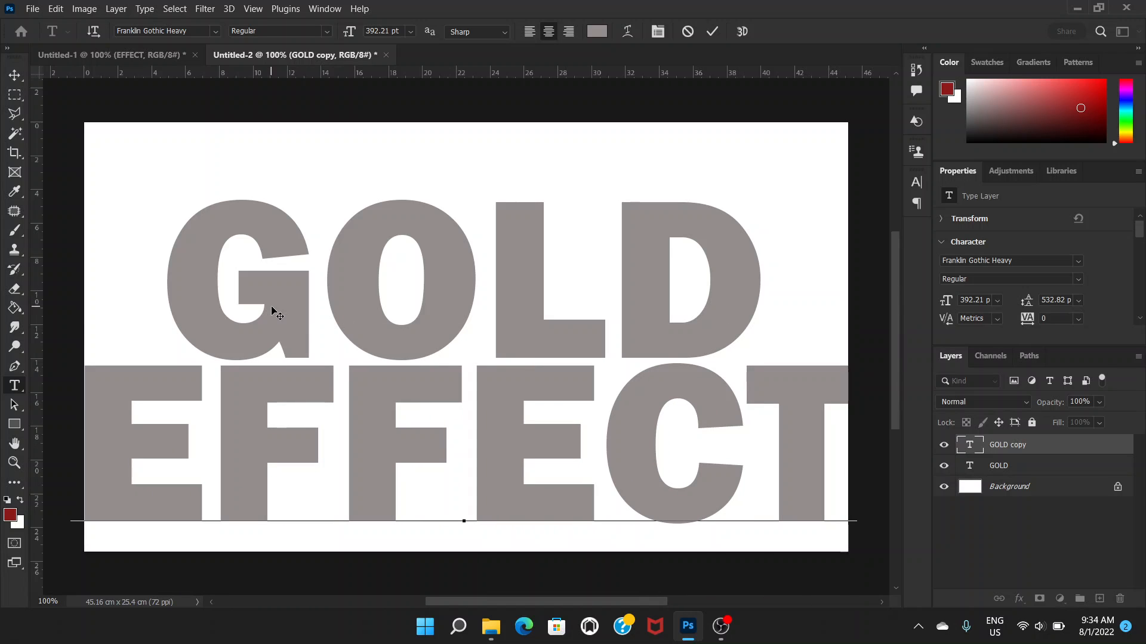
Reduce the font size of the whole EFFECT line to about 296 pt to roughly match GOLD's width.
key(ctrl+a)
key(ctrl+shift+comma)
key(ctrl+shift+comma)
key(ctrl+shift+comma)
key(ctrl+shift+comma)
key(ctrl+shift+comma)
key(ctrl+shift+comma)
key(ctrl+shift+comma)
key(ctrl+shift+comma)
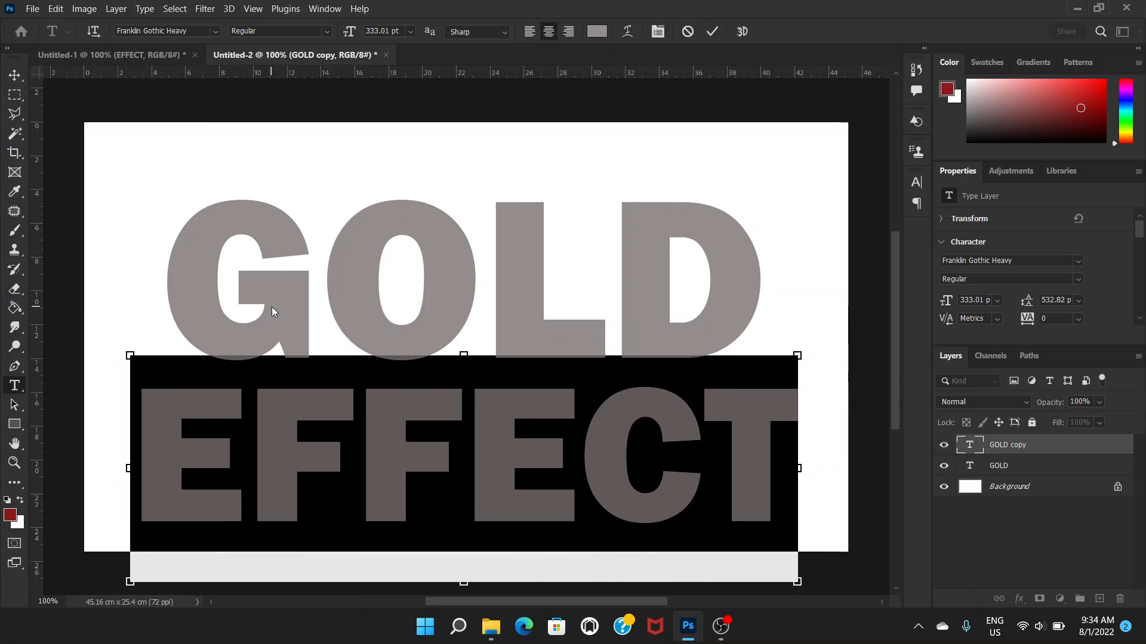
key(ctrl+shift+comma)
key(ctrl+shift+comma)
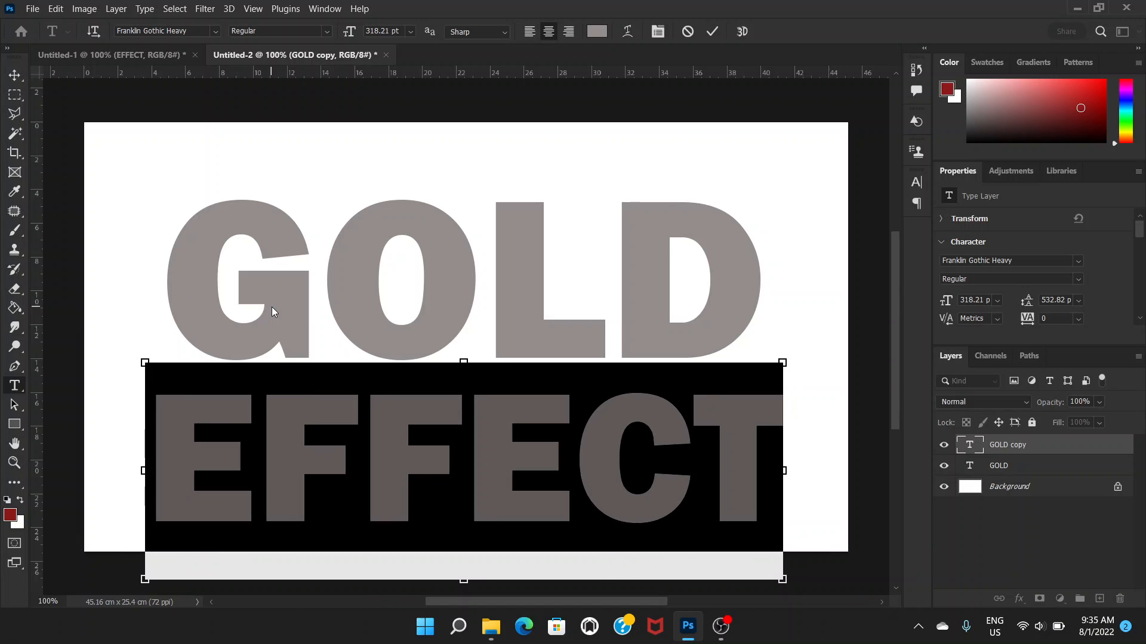
key(ctrl+shift+comma)
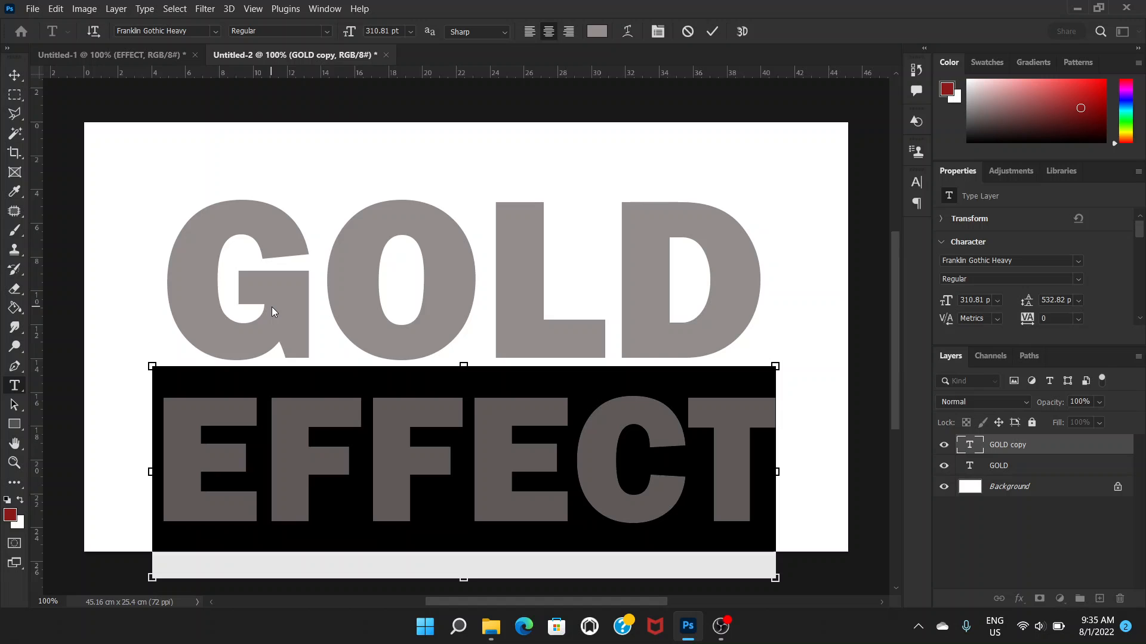
key(ctrl+shift+comma)
key(ctrl+shift+comma)
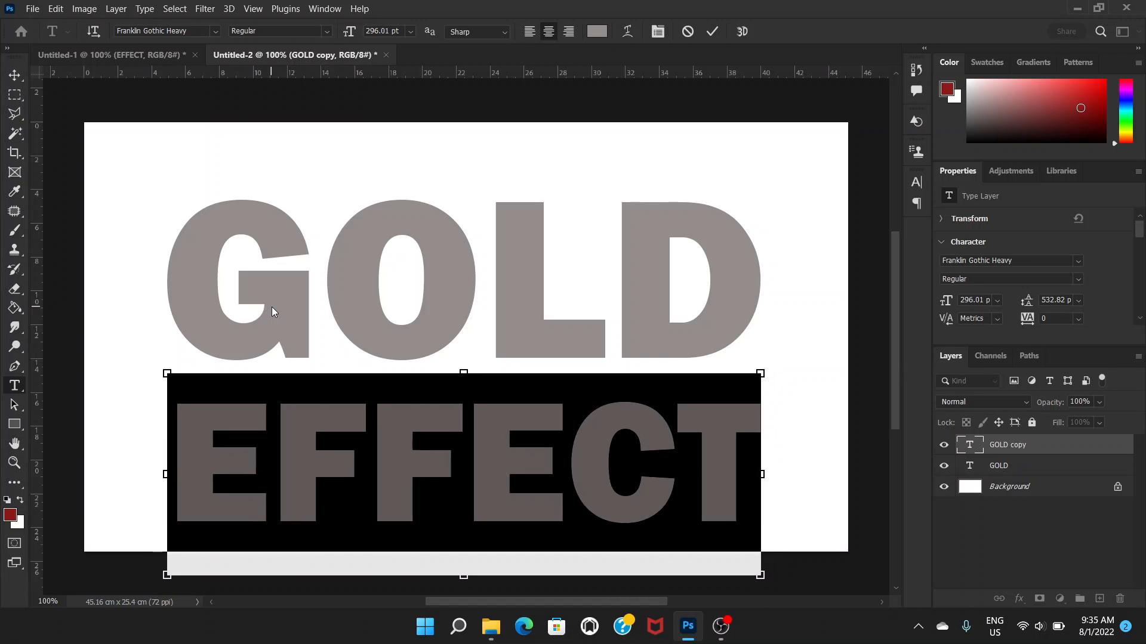
key(ctrl+shift+comma)
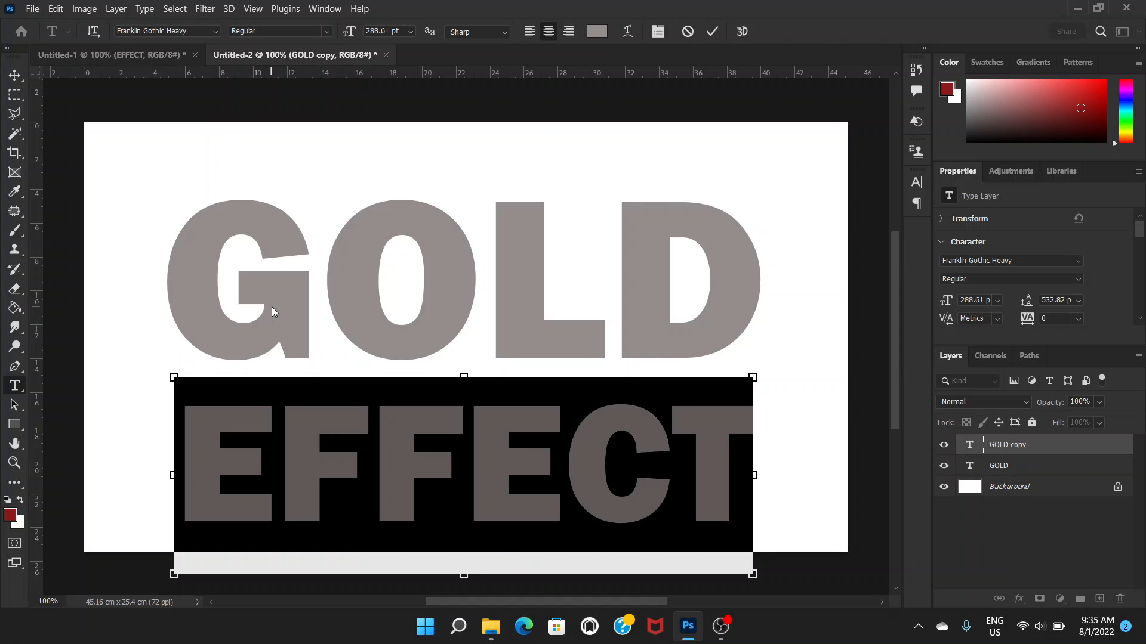
key(ctrl+shift+period)
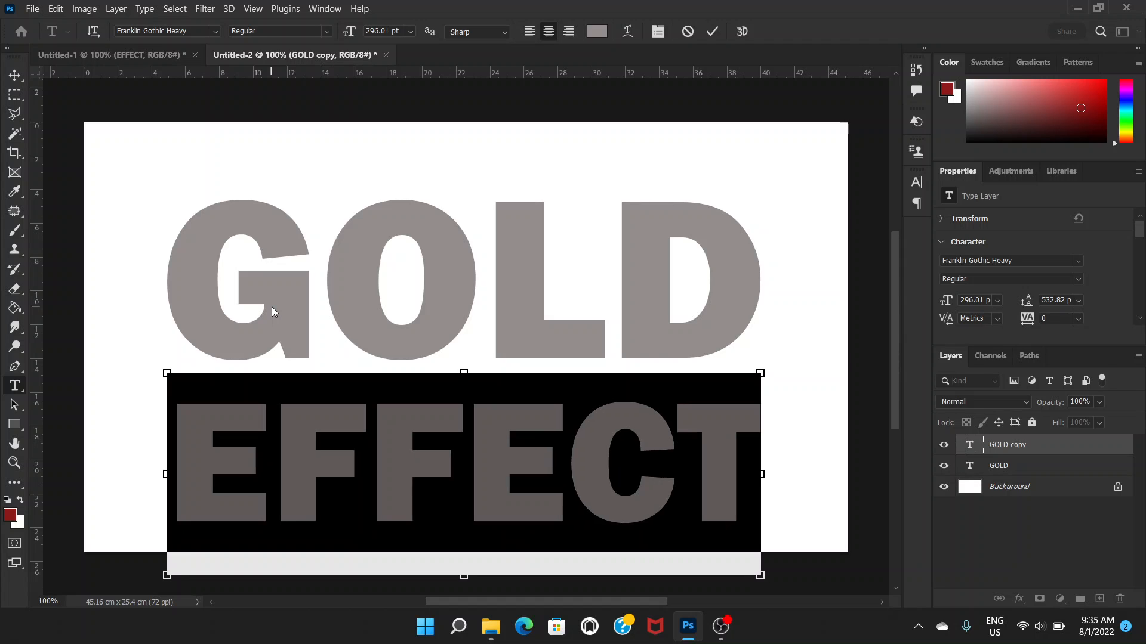
Commit the EFFECT text and move both words upward so they sit vertically balanced on the canvas.
click(16, 74)
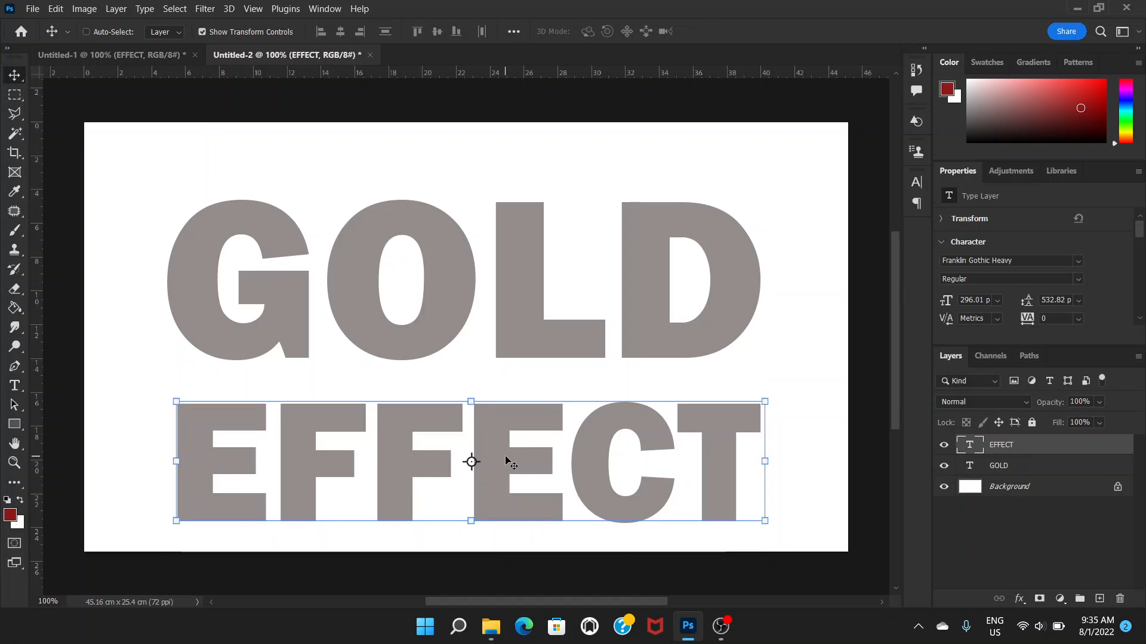
click(506, 457)
drag(506, 455, 505, 444)
right_click(506, 276)
click(524, 275)
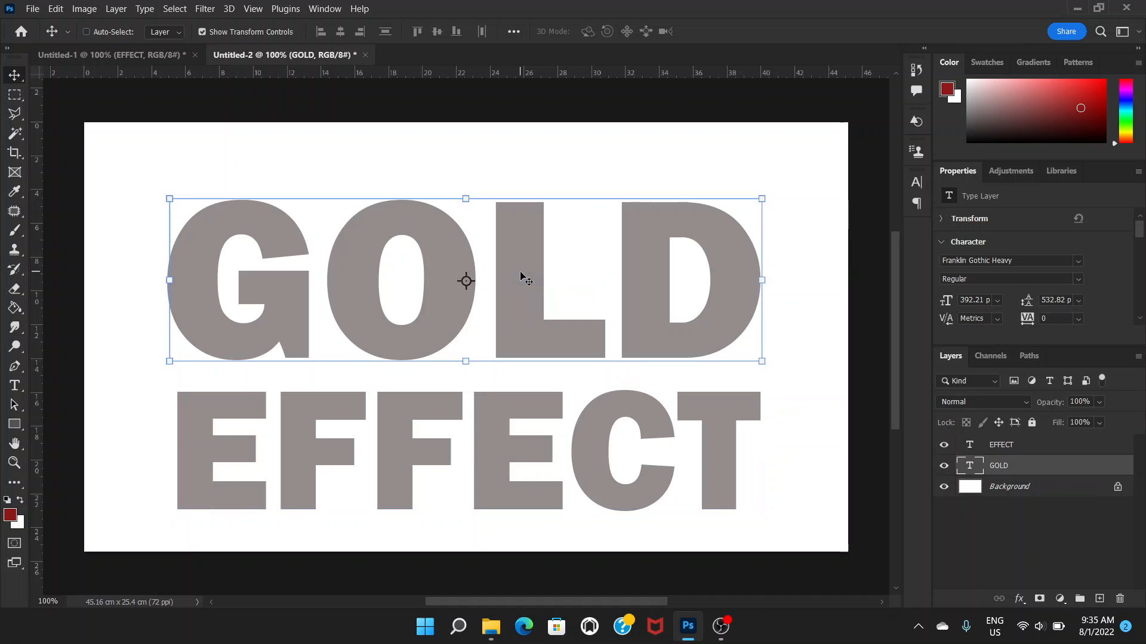
drag(524, 276, 519, 258)
right_click(498, 398)
click(513, 411)
drag(512, 418, 512, 402)
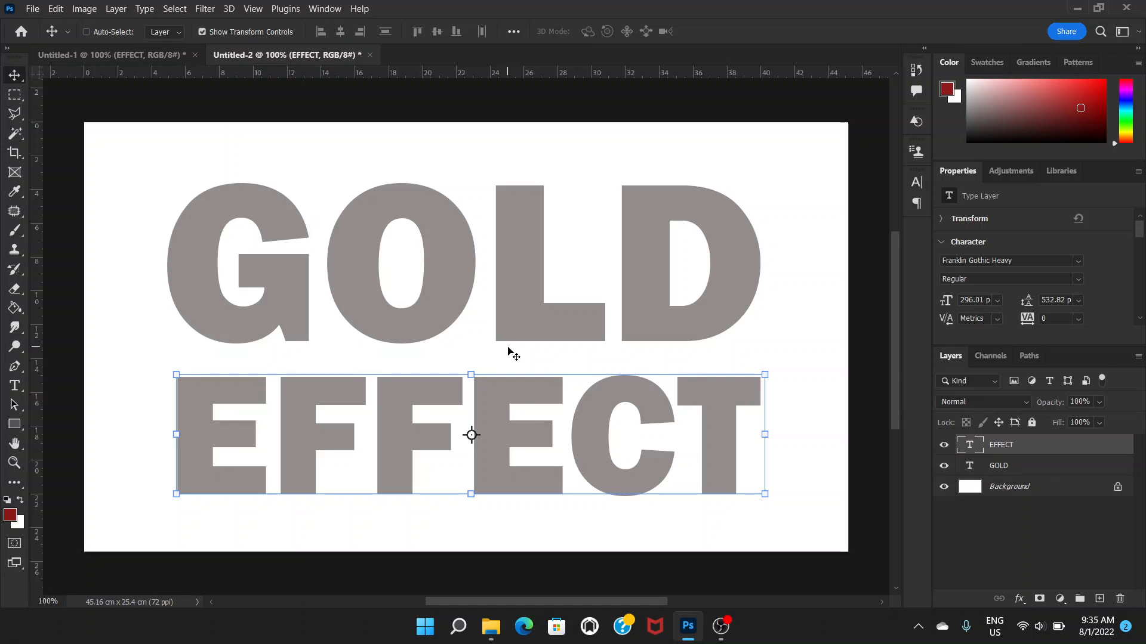
click(1047, 484)
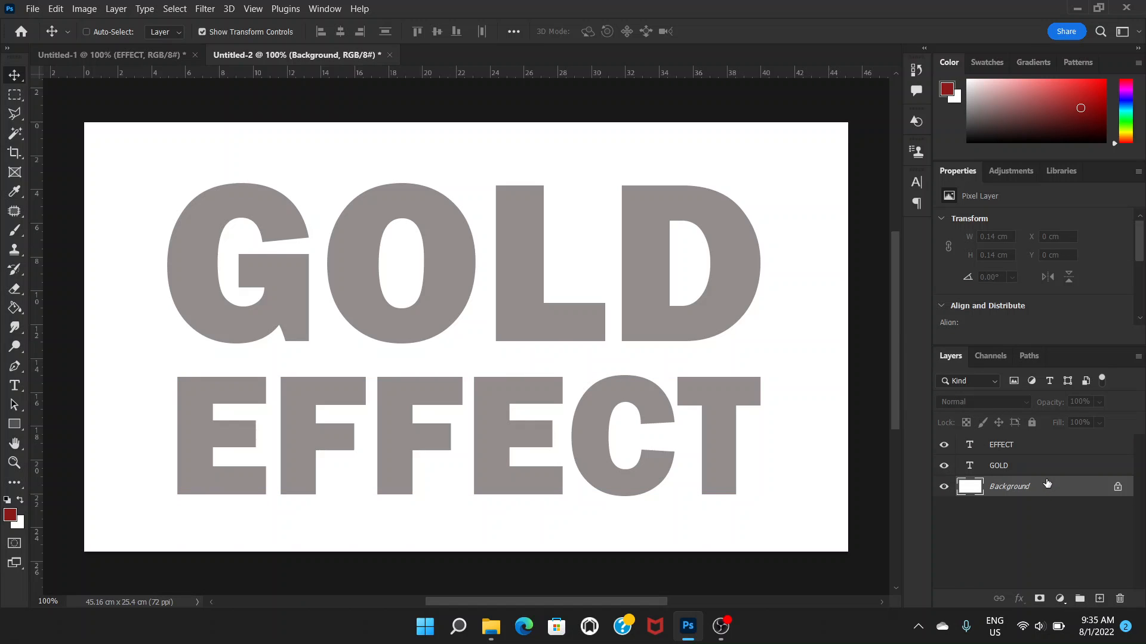
click(1039, 471)
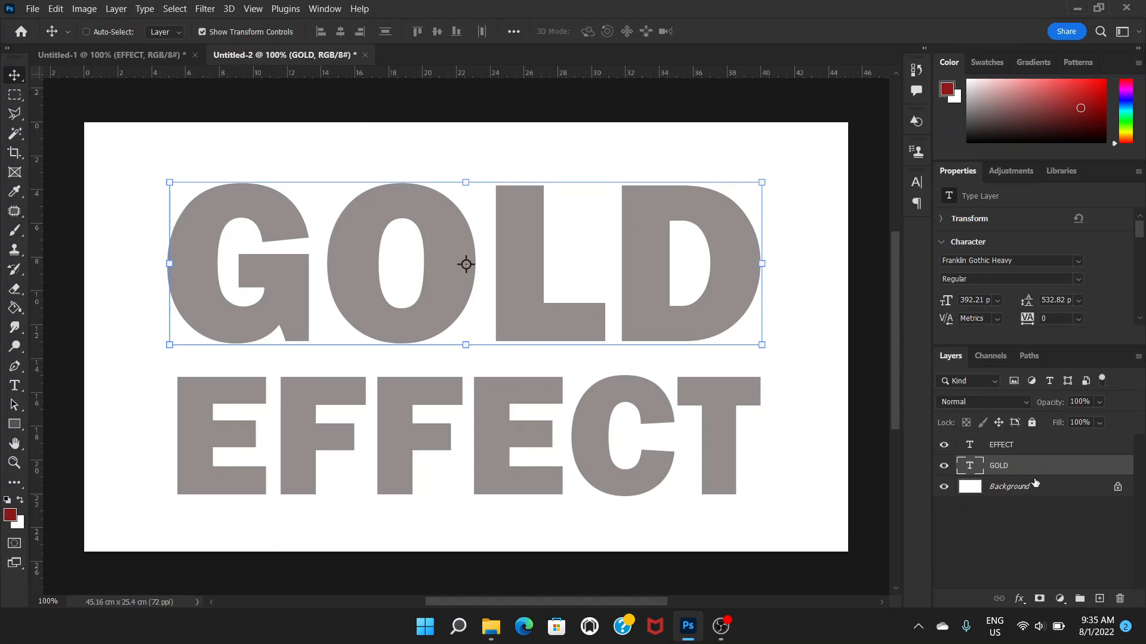
double_click(1050, 471)
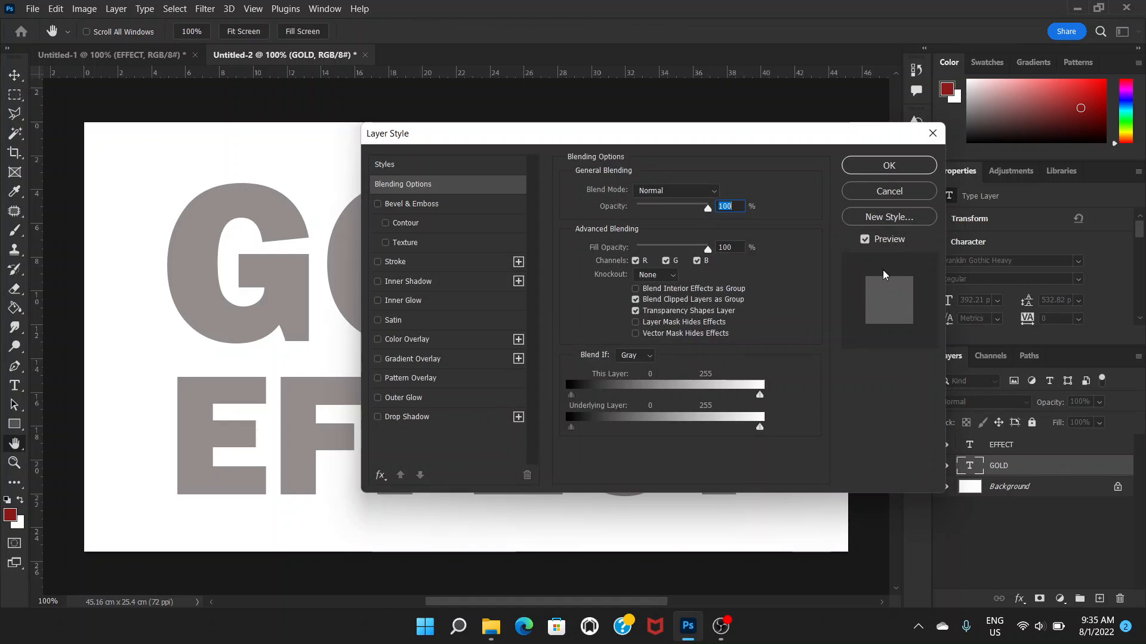
drag(587, 137, 648, 138)
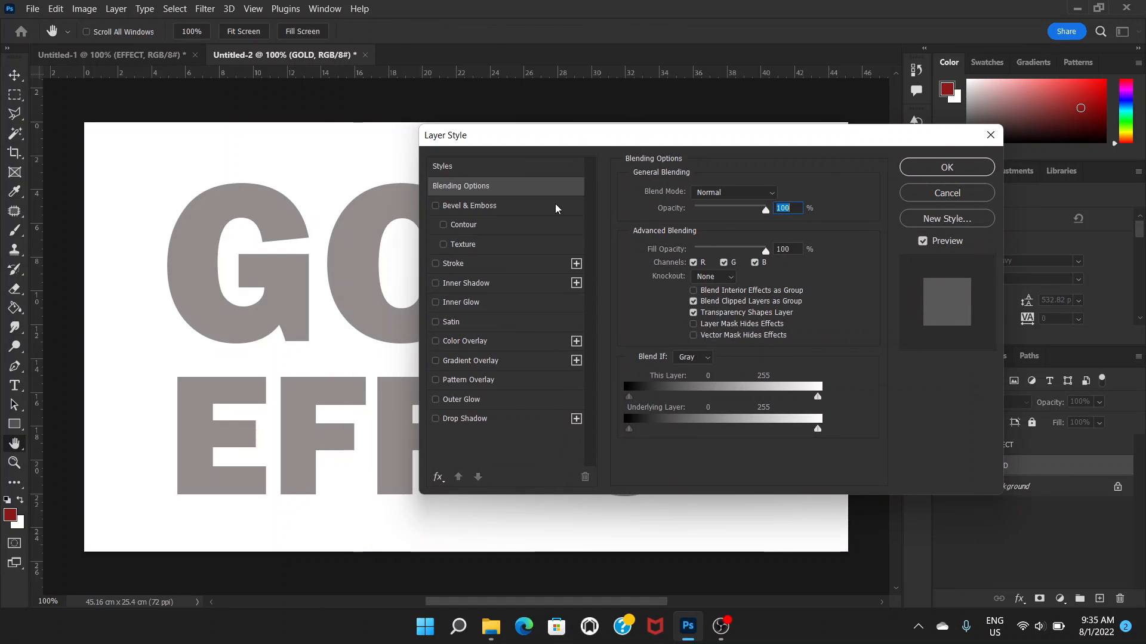
drag(552, 144, 574, 141)
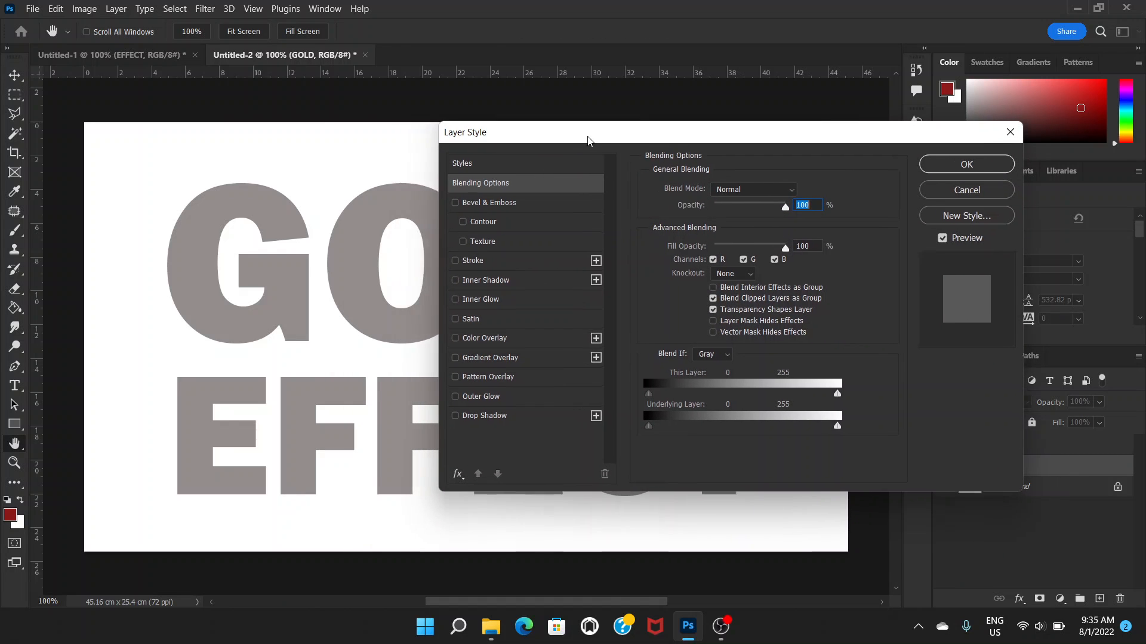
click(521, 338)
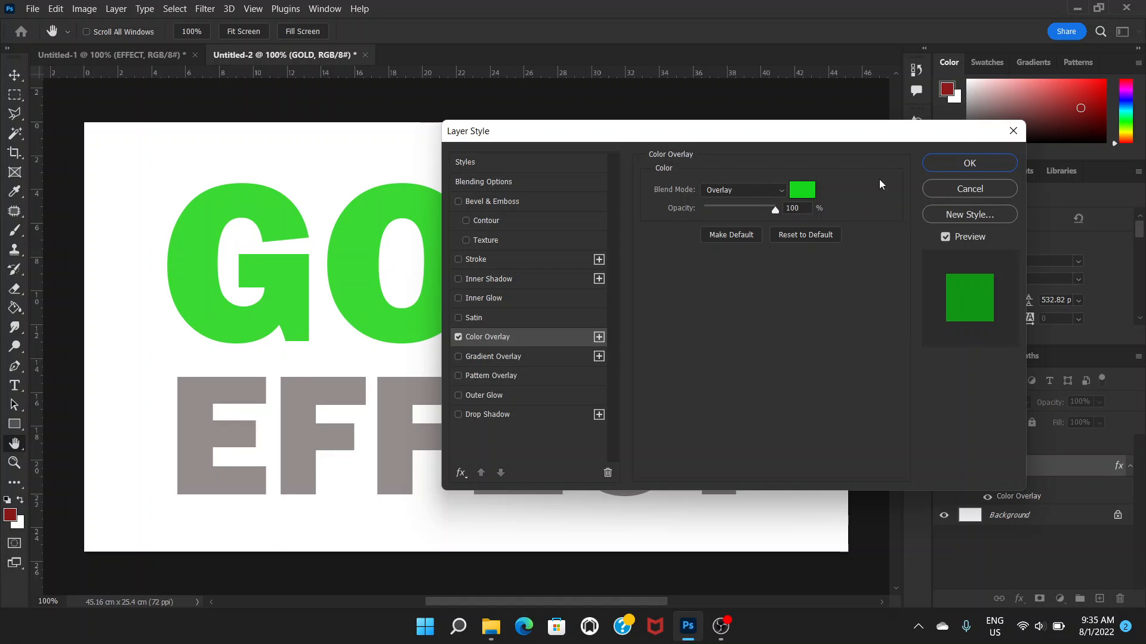
click(970, 188)
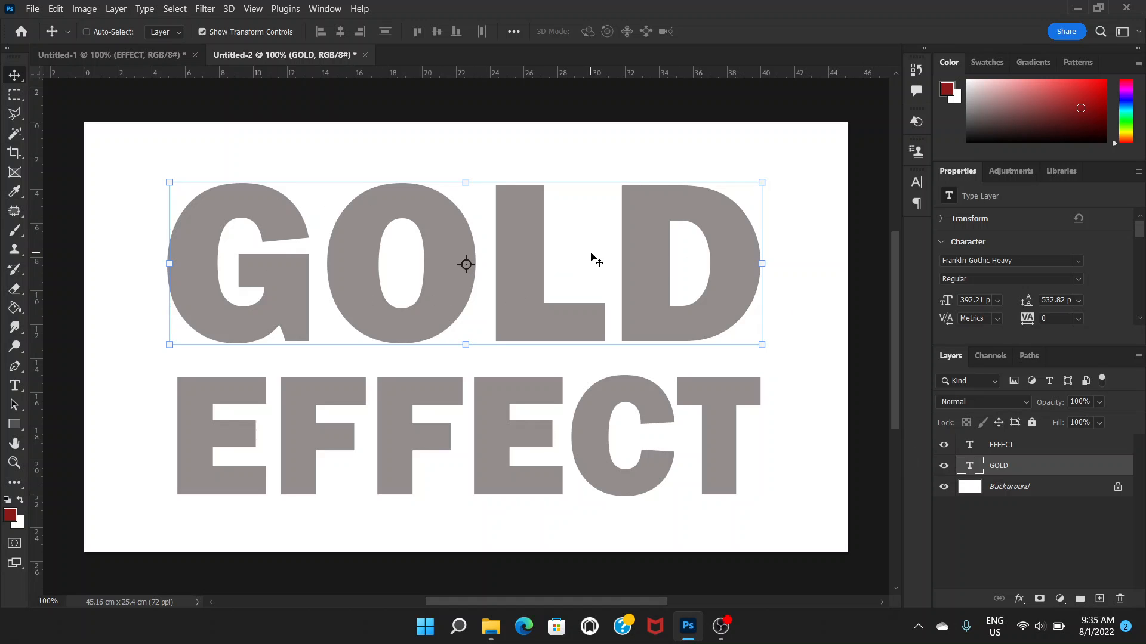
Open the GOLD text layer's layer styles and enable a Color Overlay.
double_click(1064, 470)
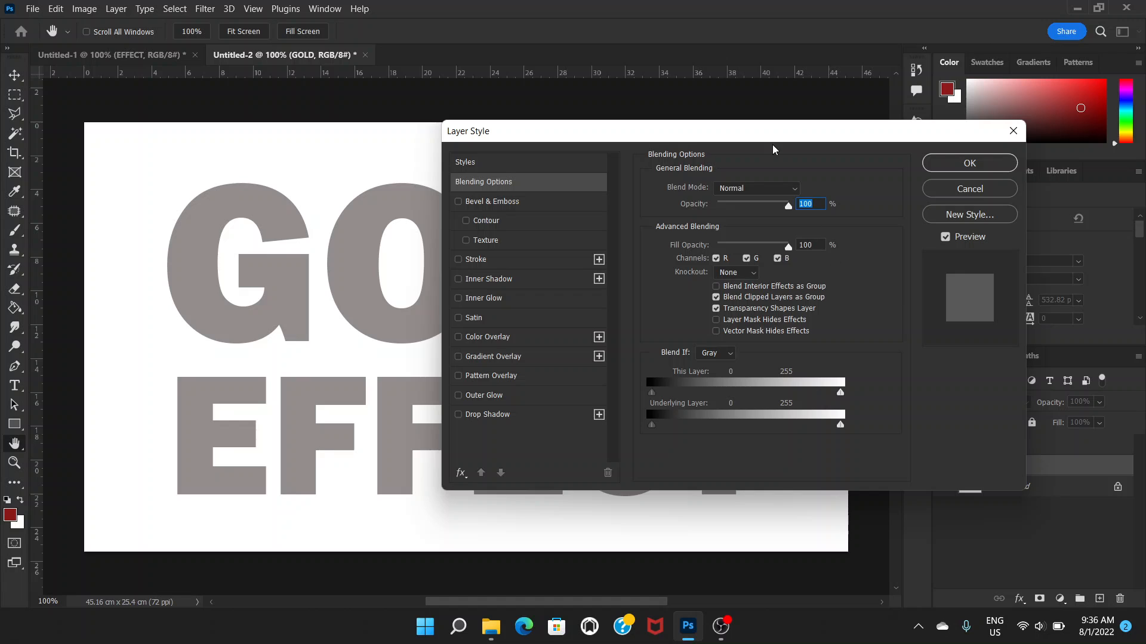
drag(794, 138, 739, 128)
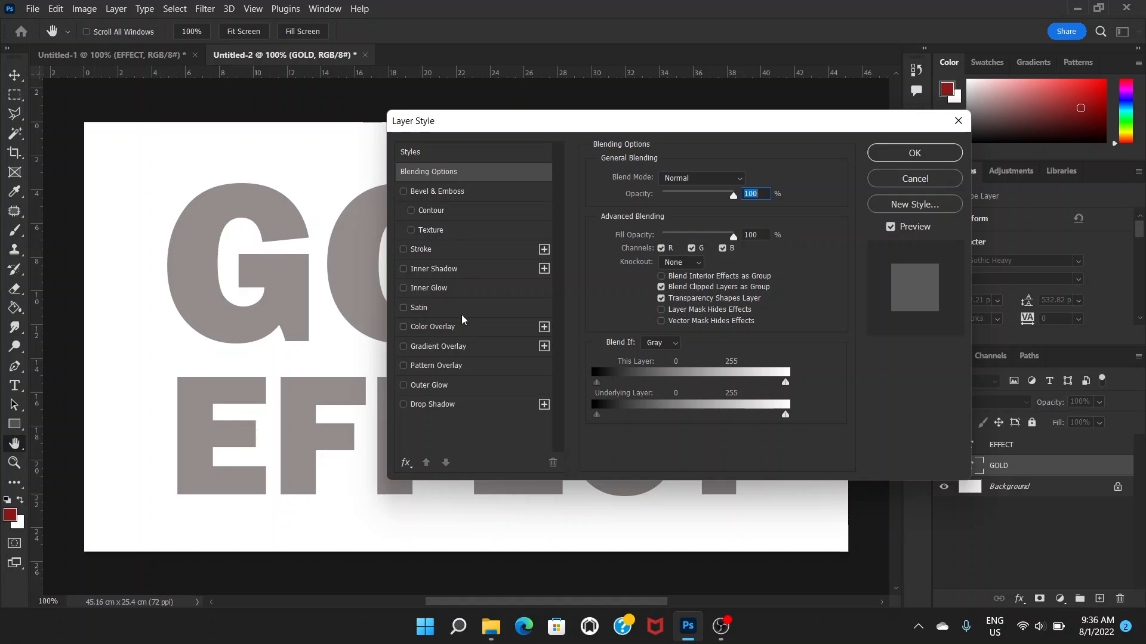
click(432, 327)
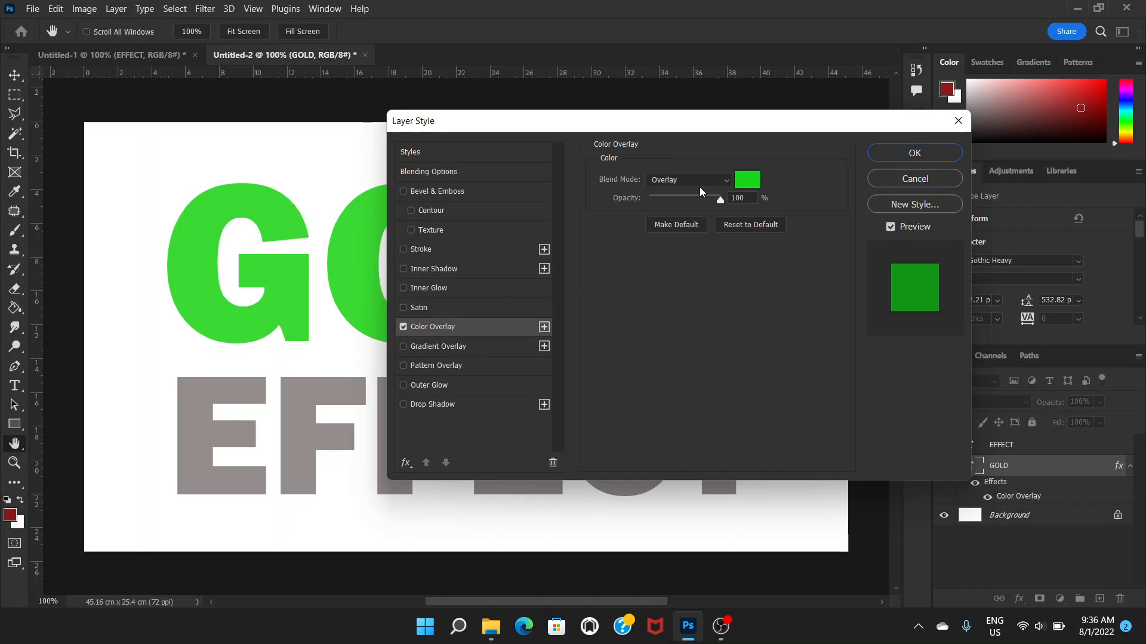
Set the GOLD text's color overlay to the golden yellow #d4c51b.
click(747, 180)
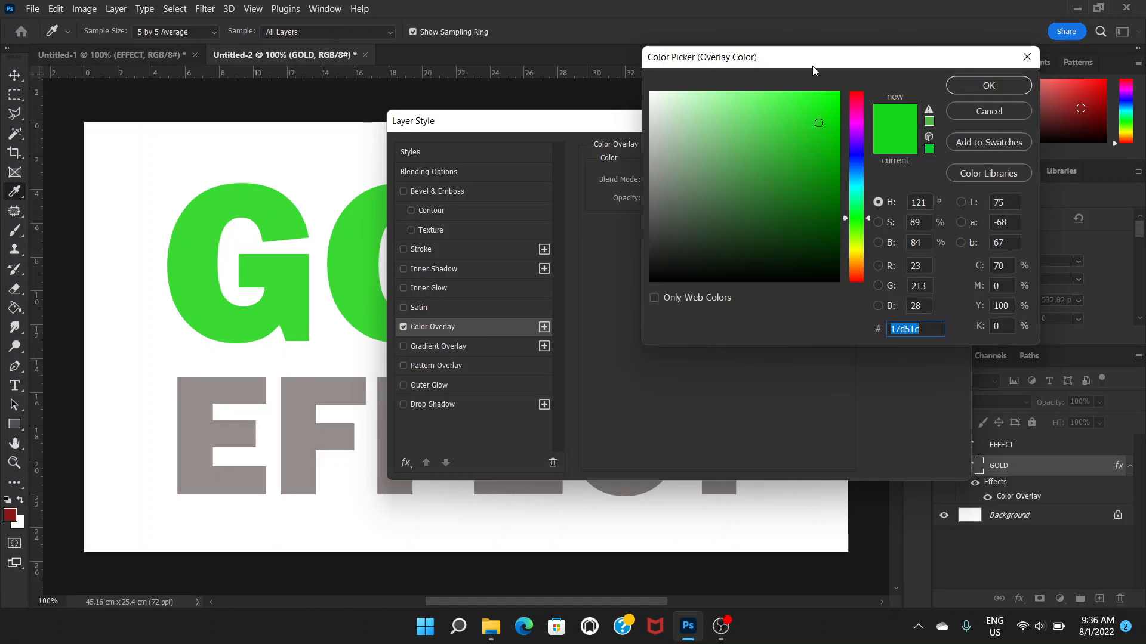
click(856, 256)
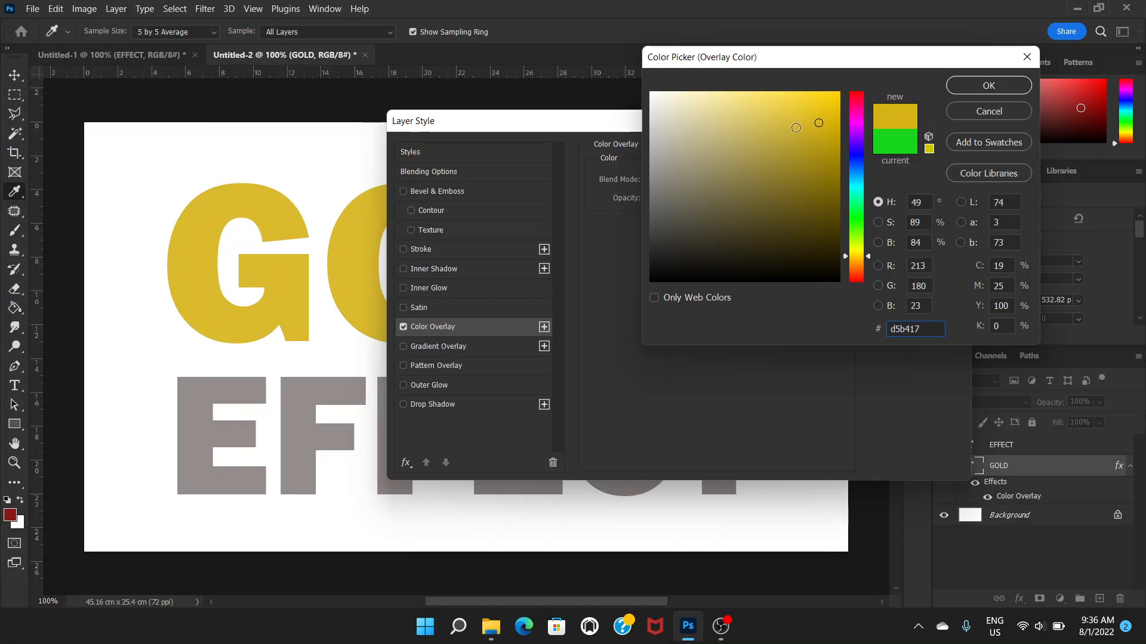
drag(804, 108, 818, 107)
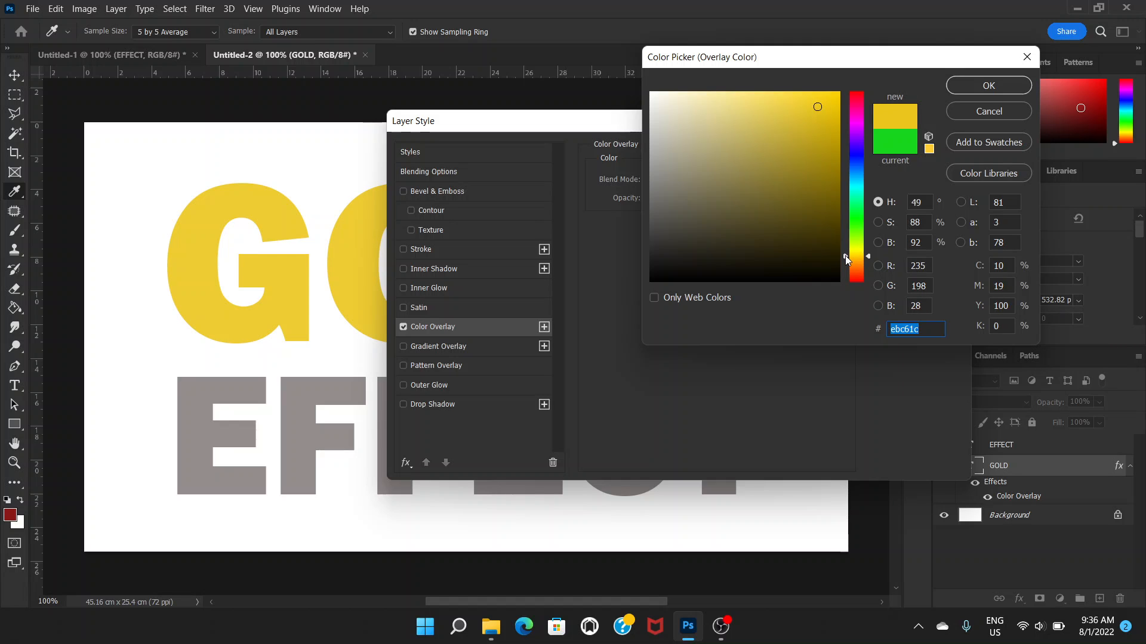
drag(845, 255, 844, 252)
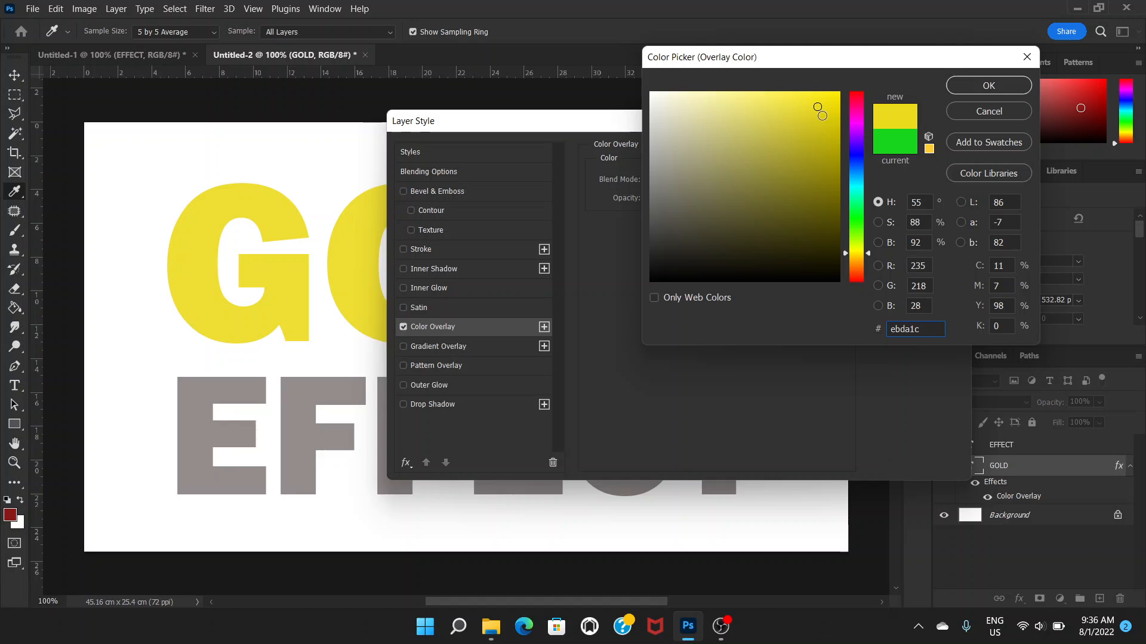
click(819, 116)
drag(820, 117, 815, 124)
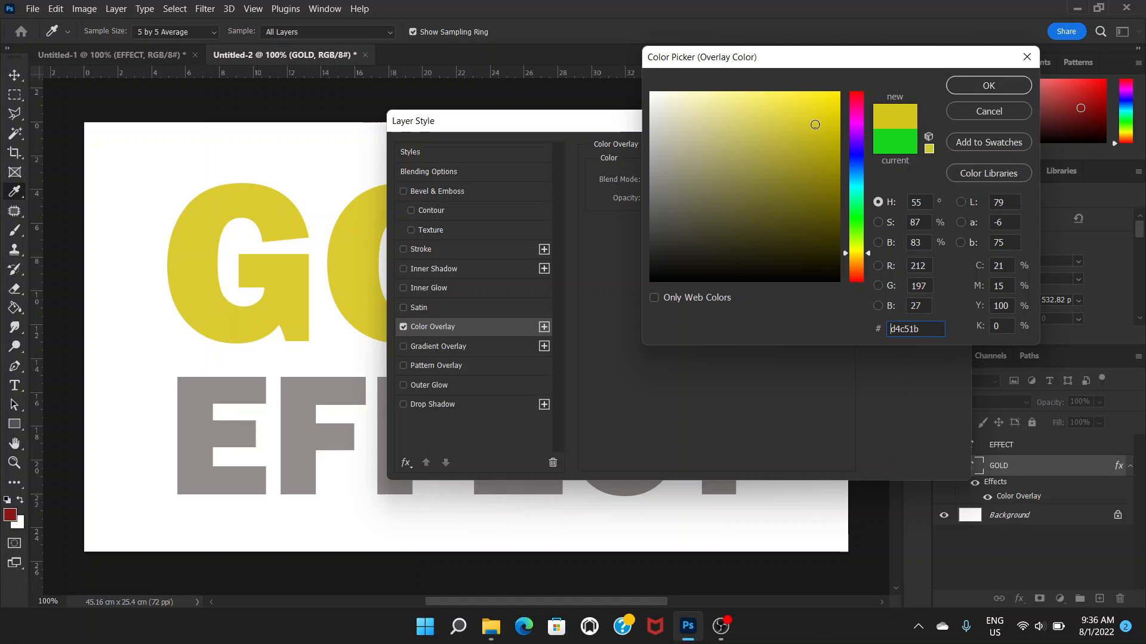
click(810, 132)
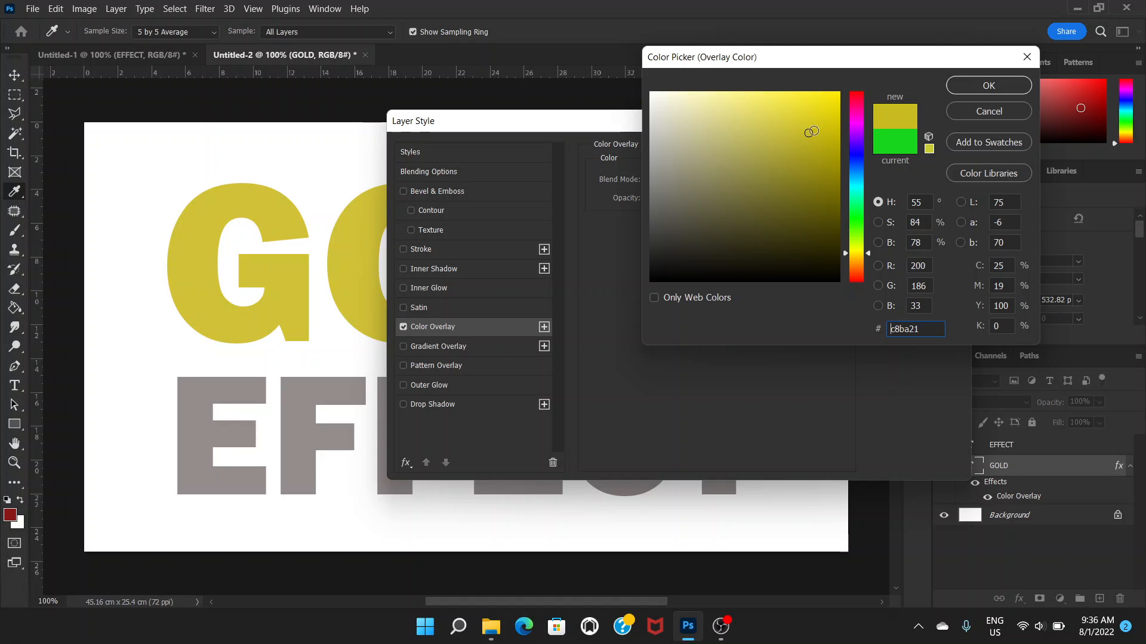
click(815, 124)
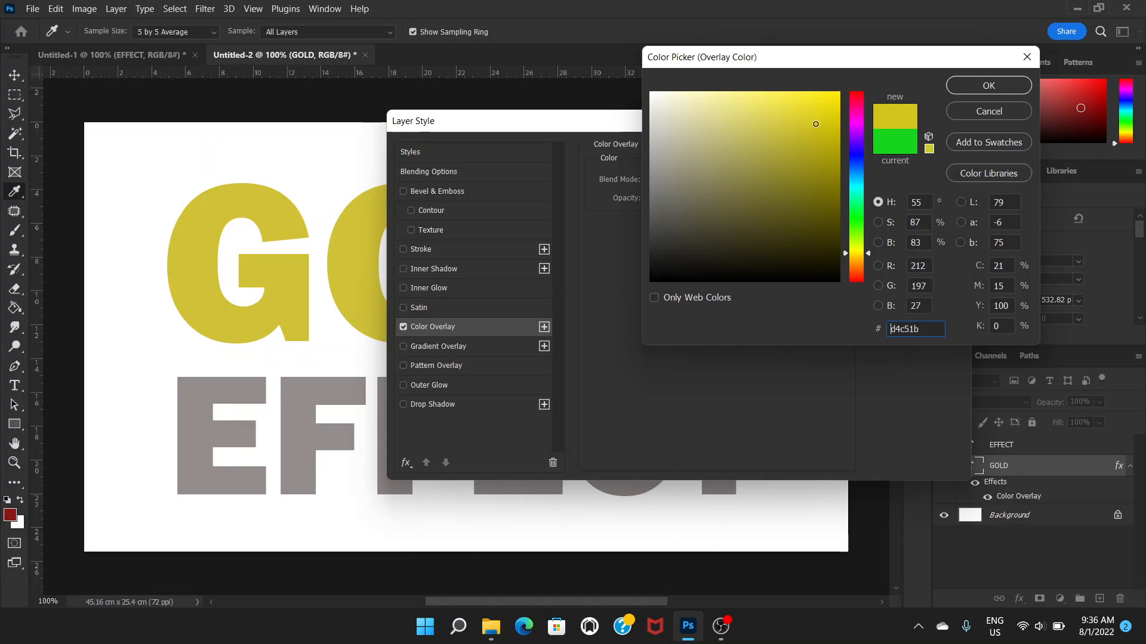
click(968, 83)
Try the Normal blend mode on the GOLD text's color overlay and restore Overlay.
drag(839, 124, 942, 136)
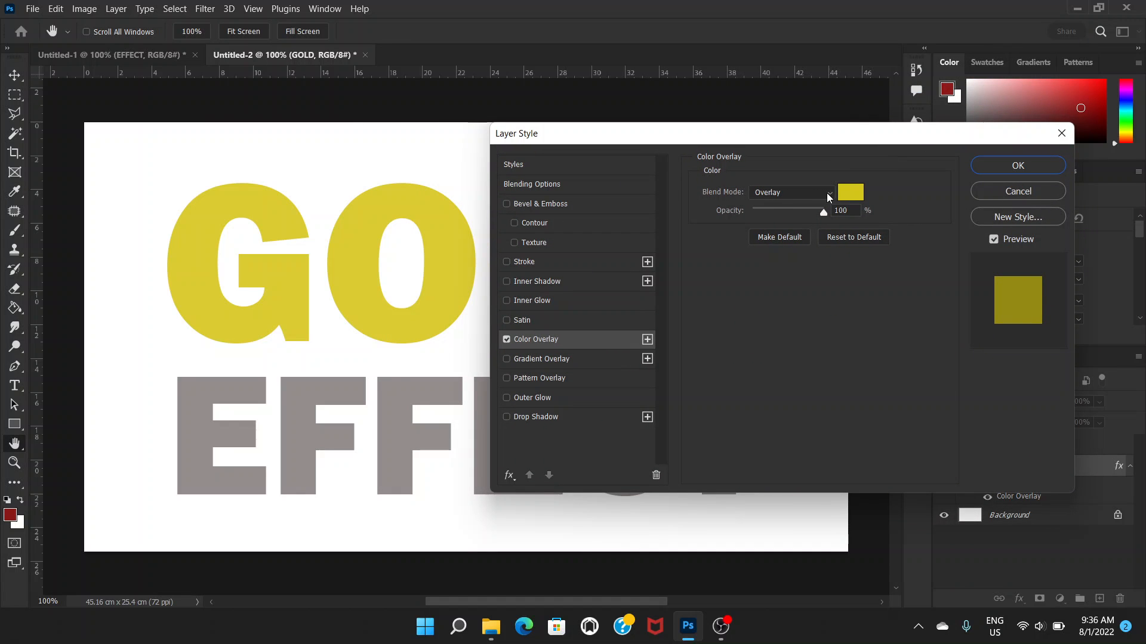
click(827, 194)
click(775, 380)
click(828, 191)
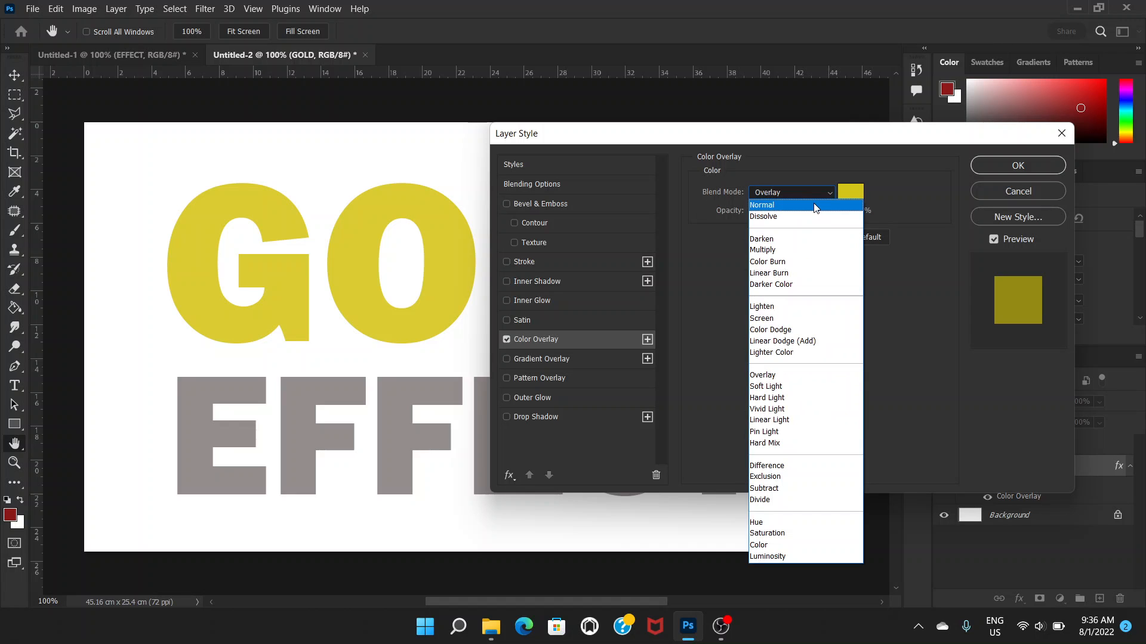
click(816, 206)
click(829, 193)
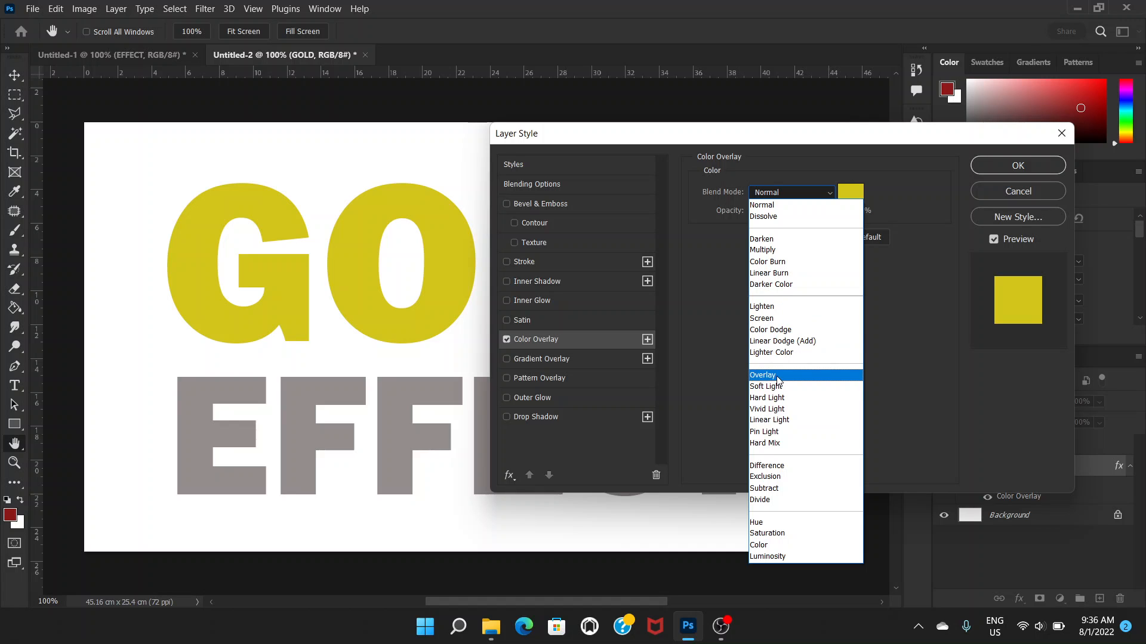
click(777, 376)
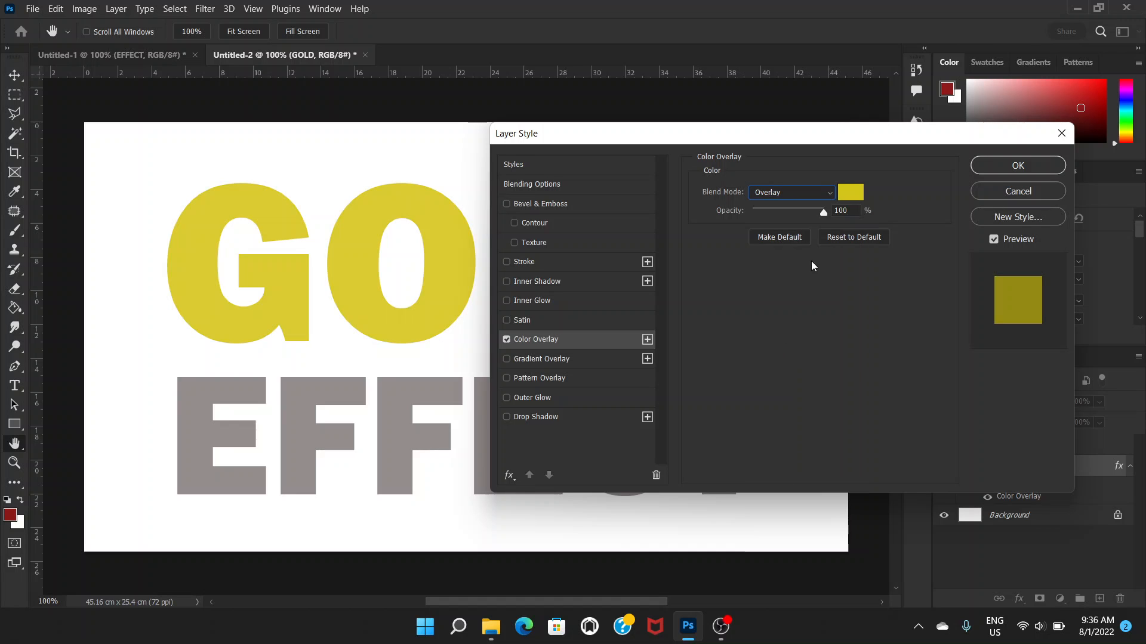
Enable Bevel & Emboss on the GOLD text, keeping the Inner Bevel style.
click(557, 203)
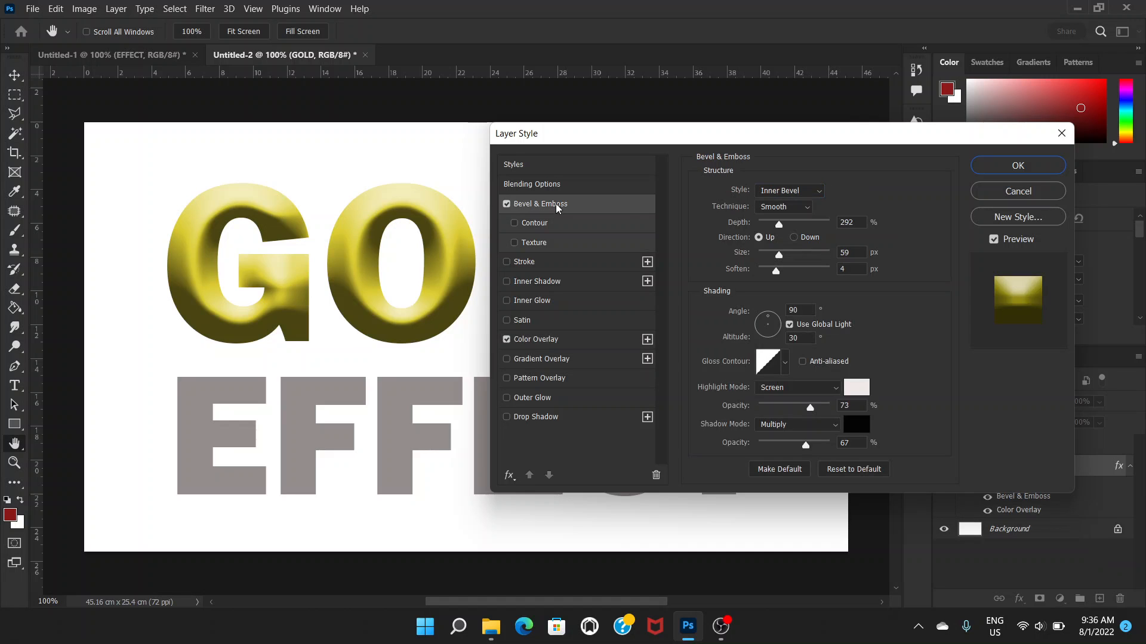
click(818, 196)
click(844, 192)
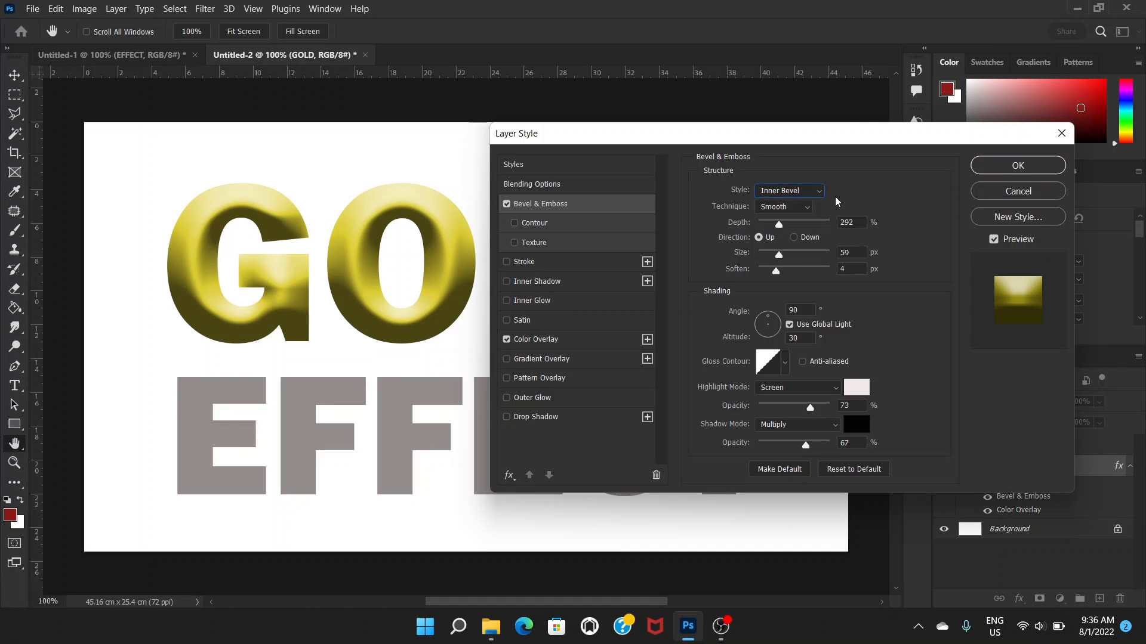
Try the Chisel Hard technique on the GOLD text's bevel and switch back to Smooth.
click(807, 209)
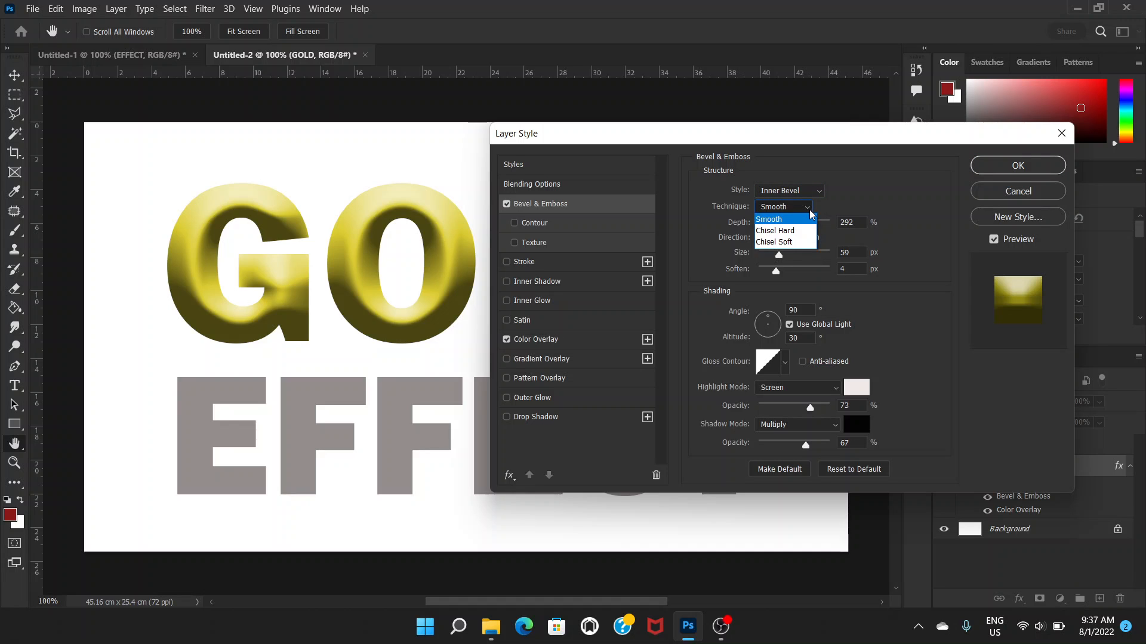
click(810, 214)
click(811, 214)
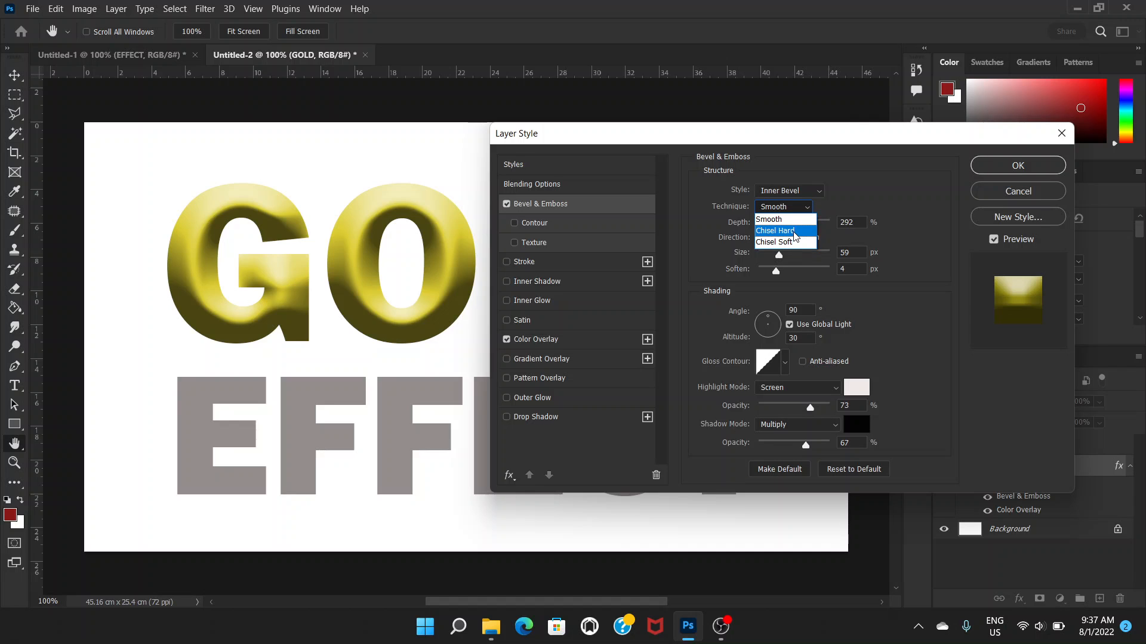
click(794, 232)
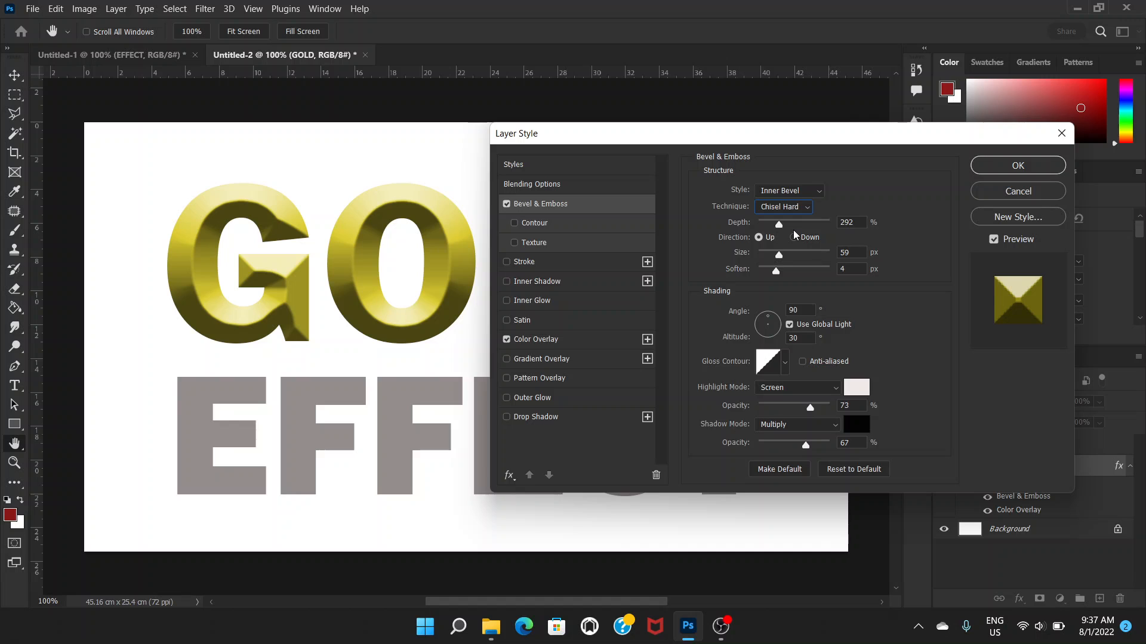
click(808, 209)
click(802, 221)
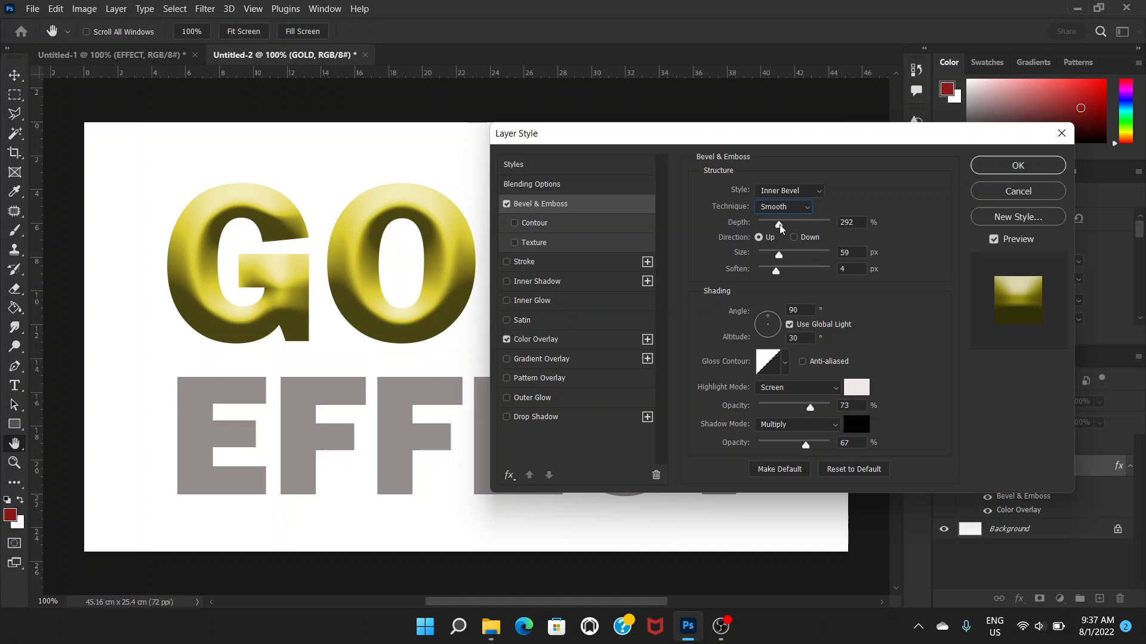
Set the bevel depth to 542% and apply the Ring preset as its gloss contour.
drag(780, 227, 798, 231)
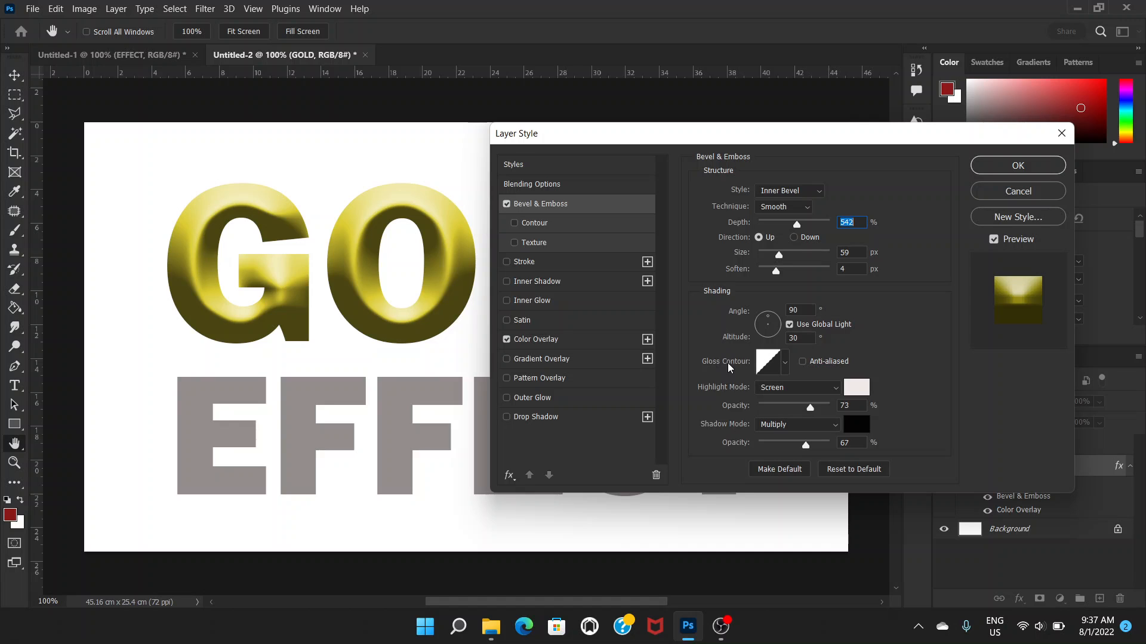
click(768, 361)
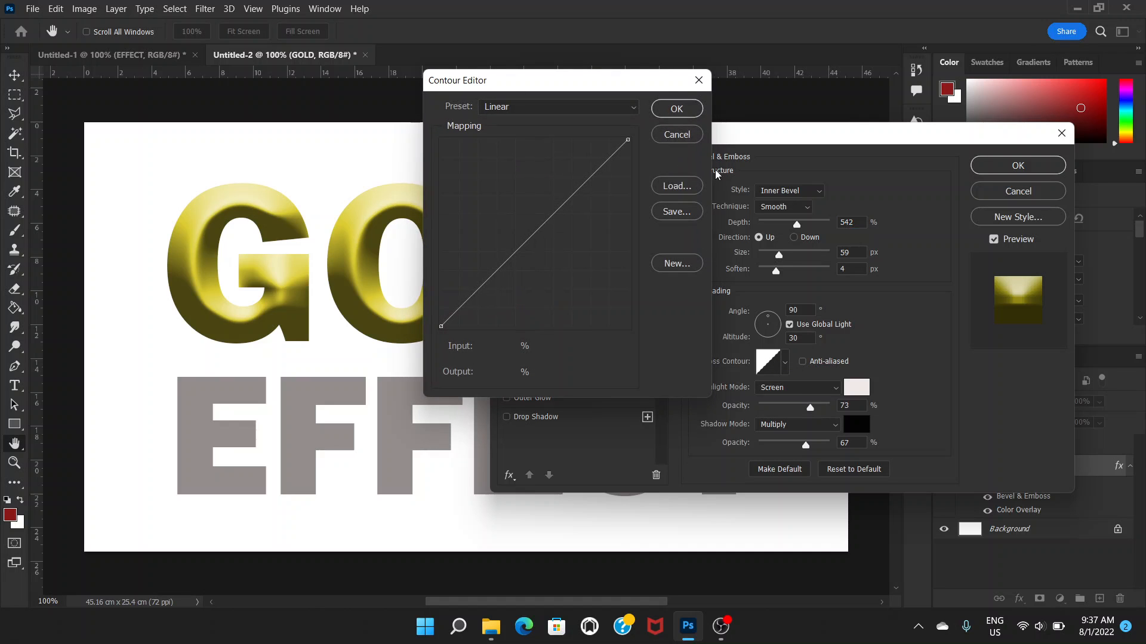
click(677, 134)
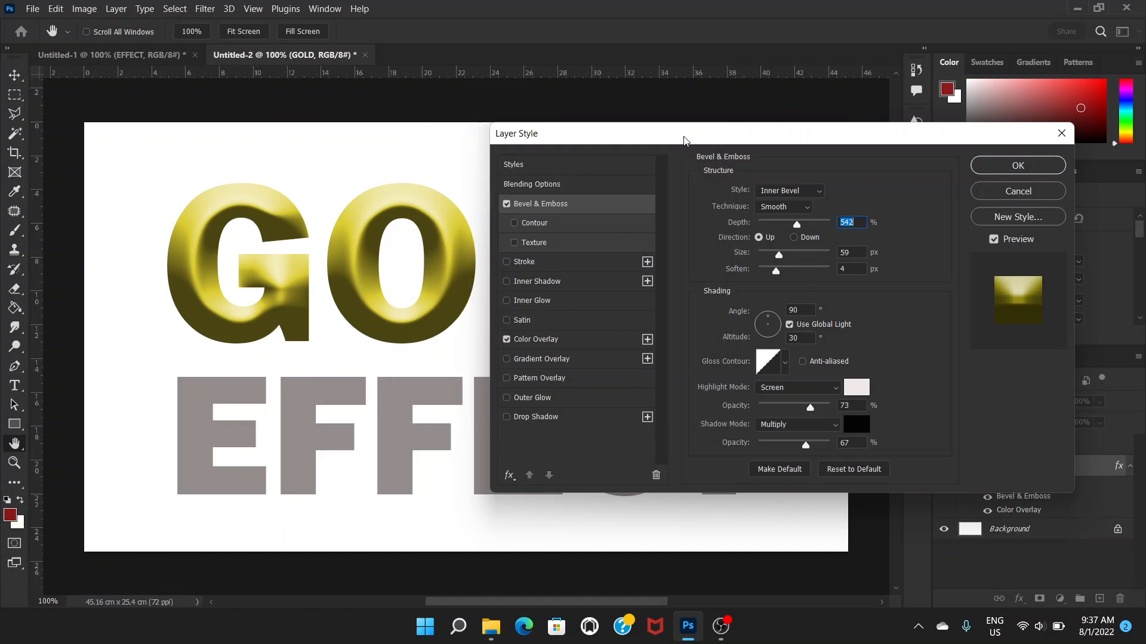
click(785, 364)
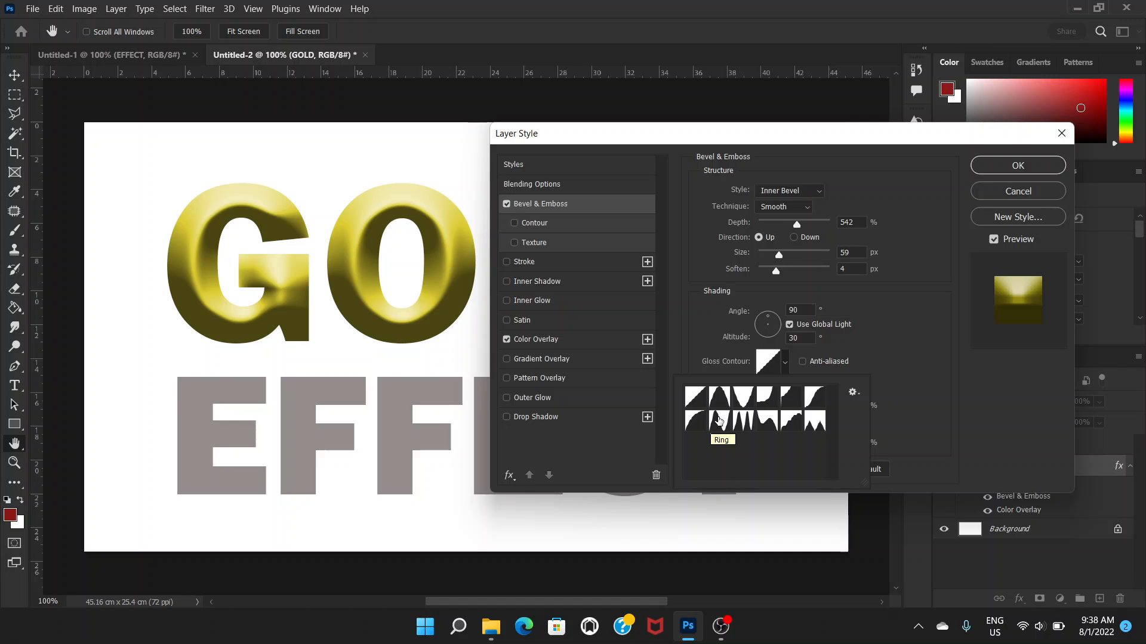
click(719, 422)
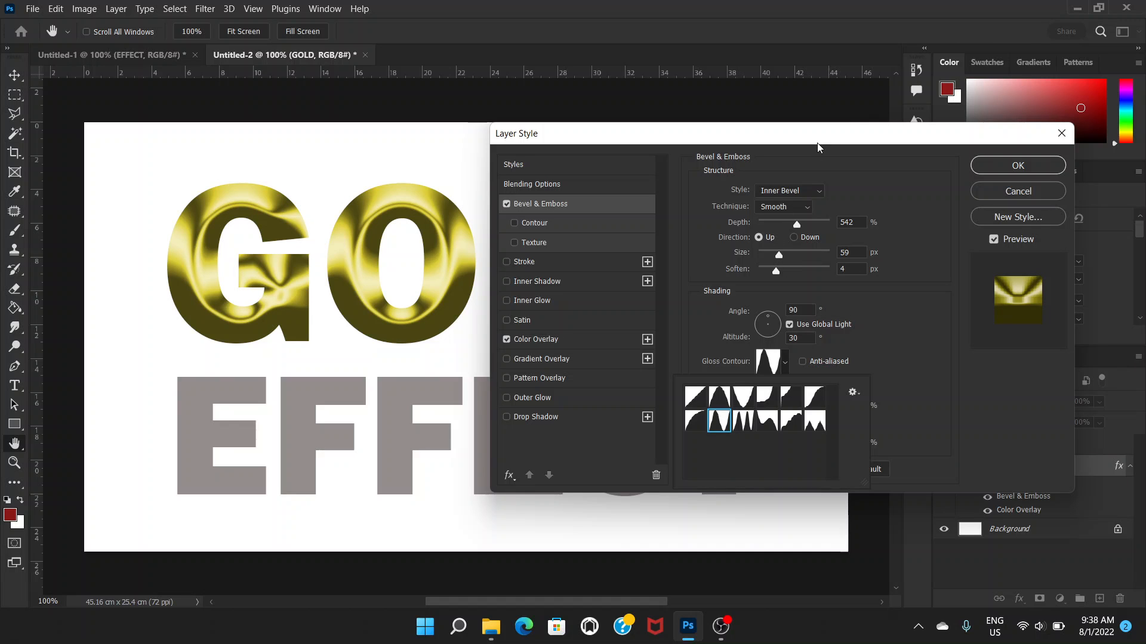
click(898, 324)
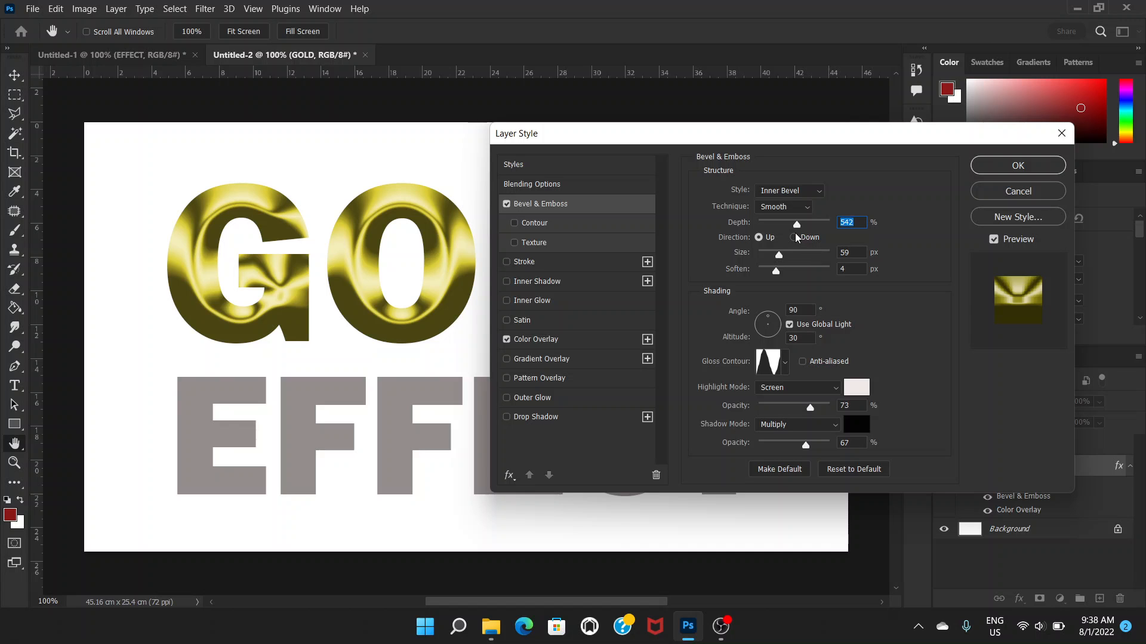
Adjust the GOLD text's bevel to 594% depth, 13 px size and 1 px soften.
drag(796, 226, 769, 257)
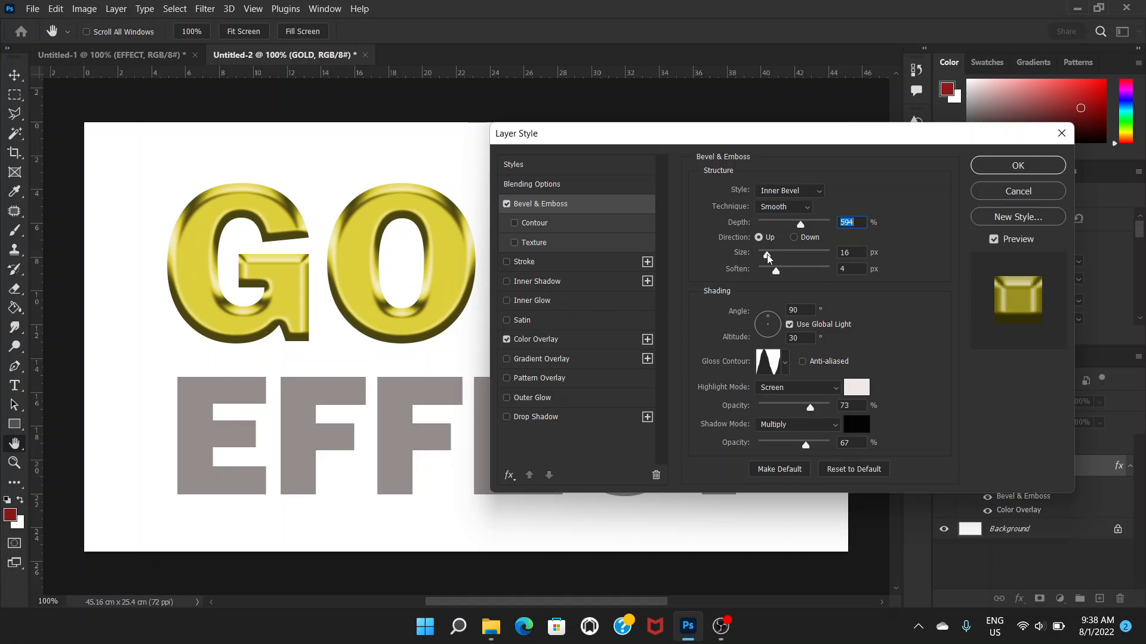
drag(768, 258, 769, 258)
drag(768, 257, 769, 257)
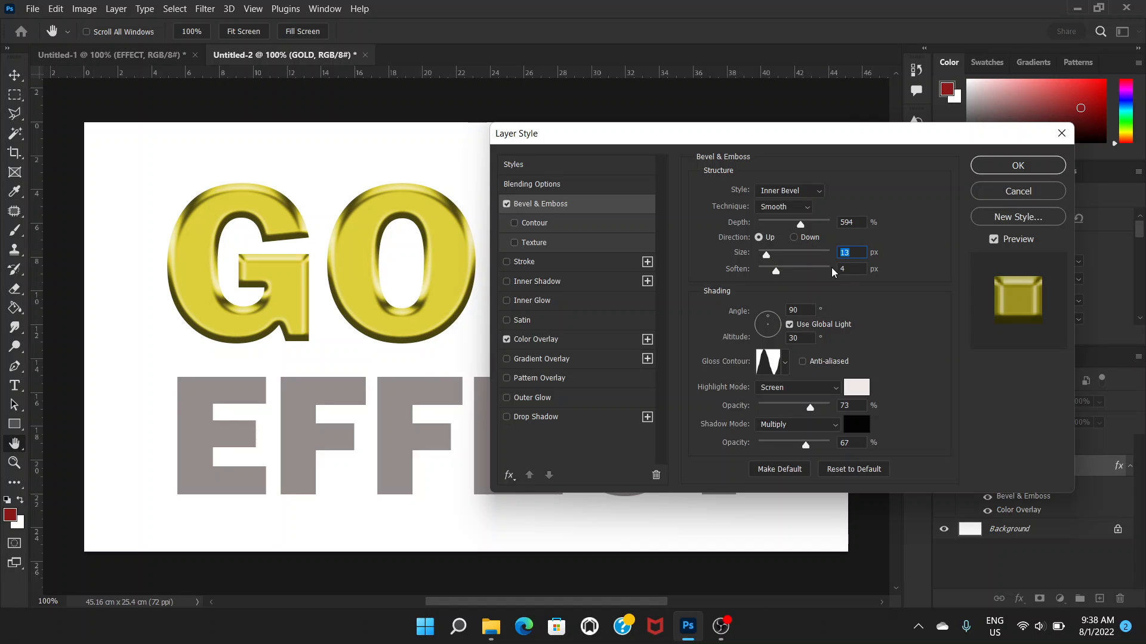
drag(776, 272, 763, 272)
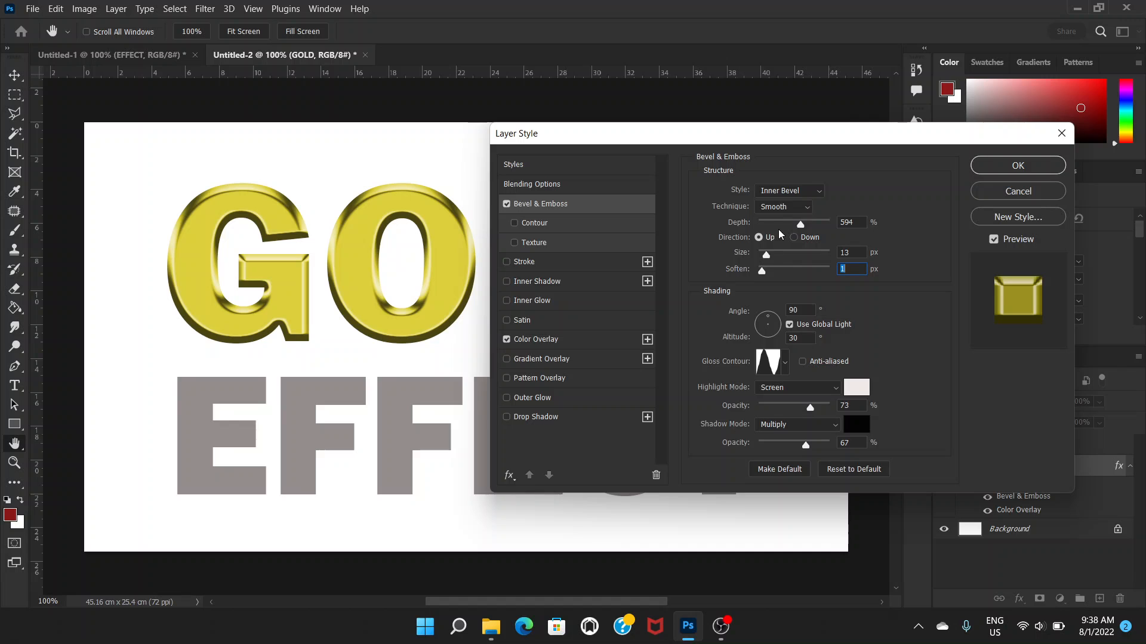
Enable the bevel's Contour option with the Ring preset and set its range to 50%.
click(552, 222)
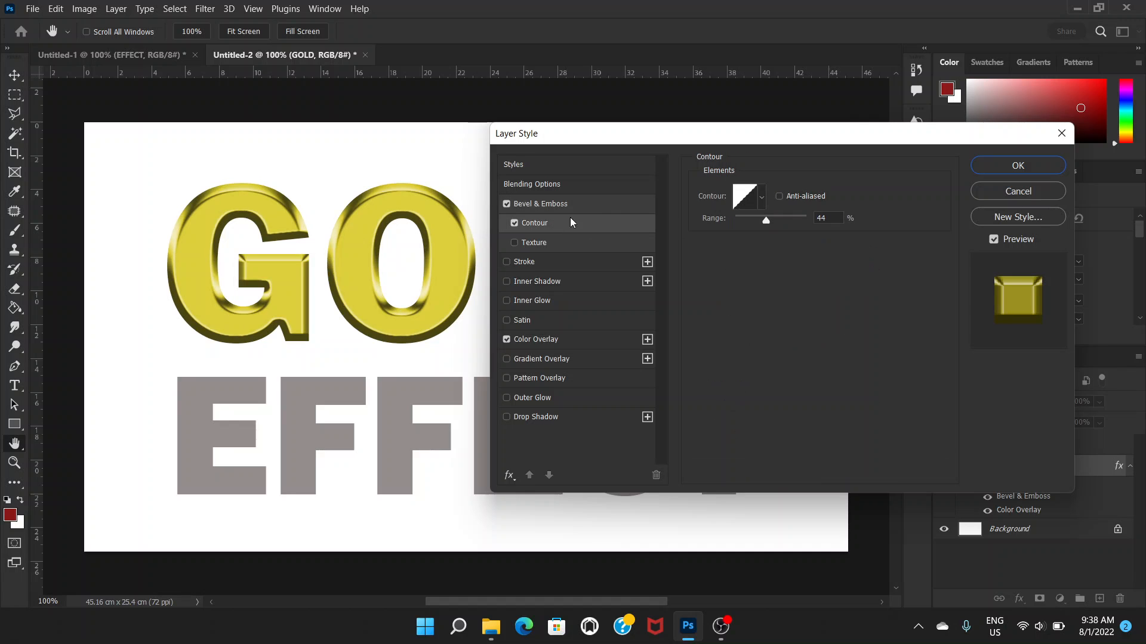
click(761, 196)
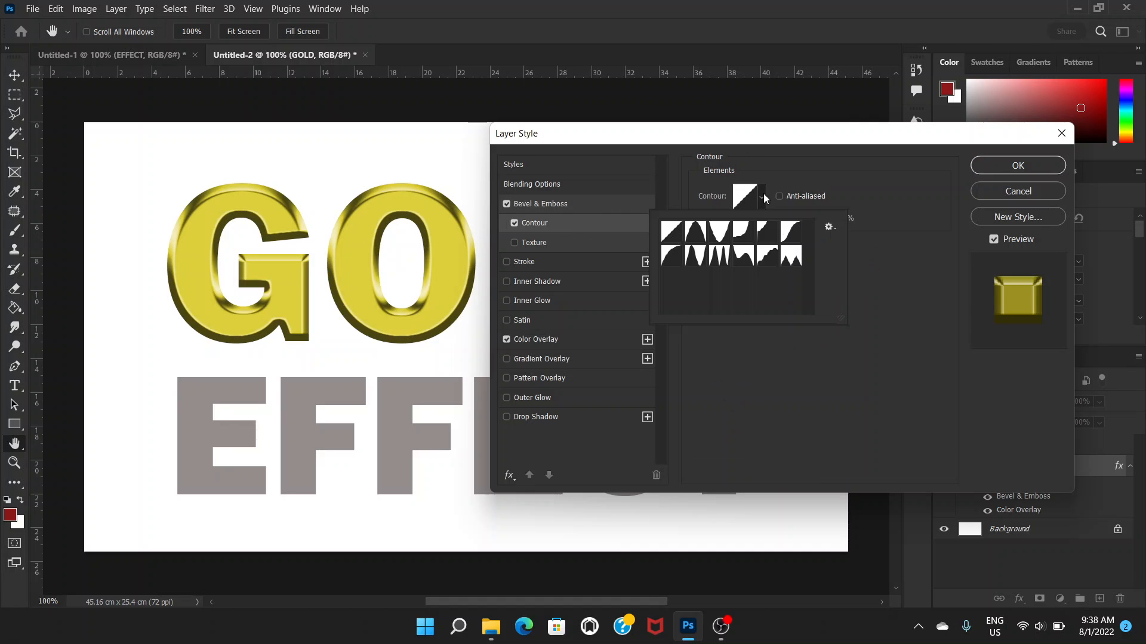
click(695, 257)
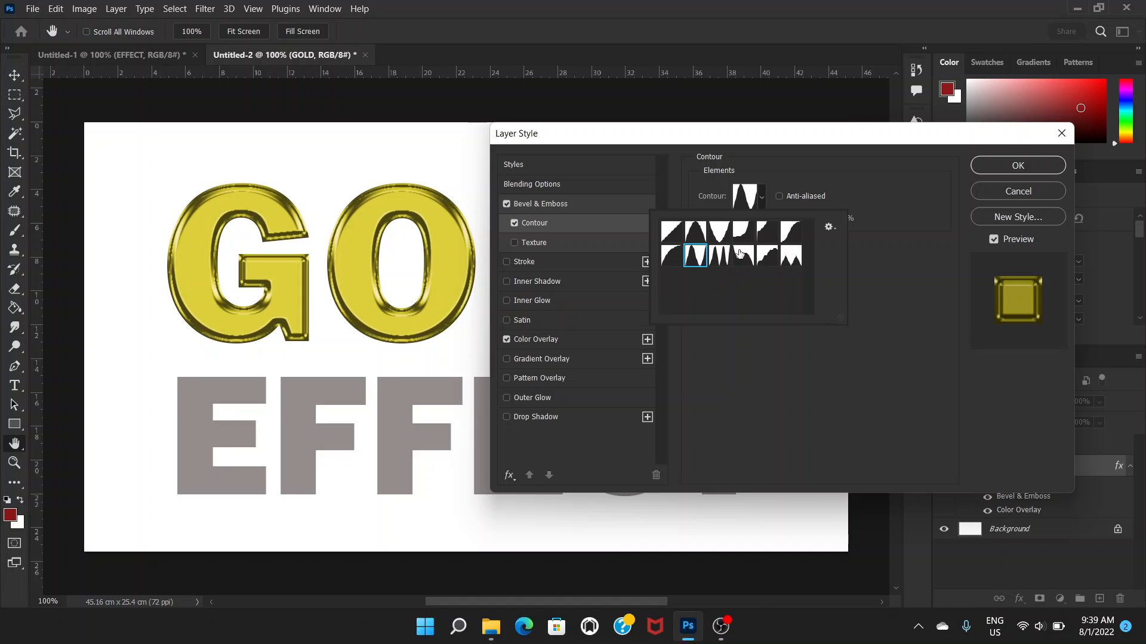
click(814, 167)
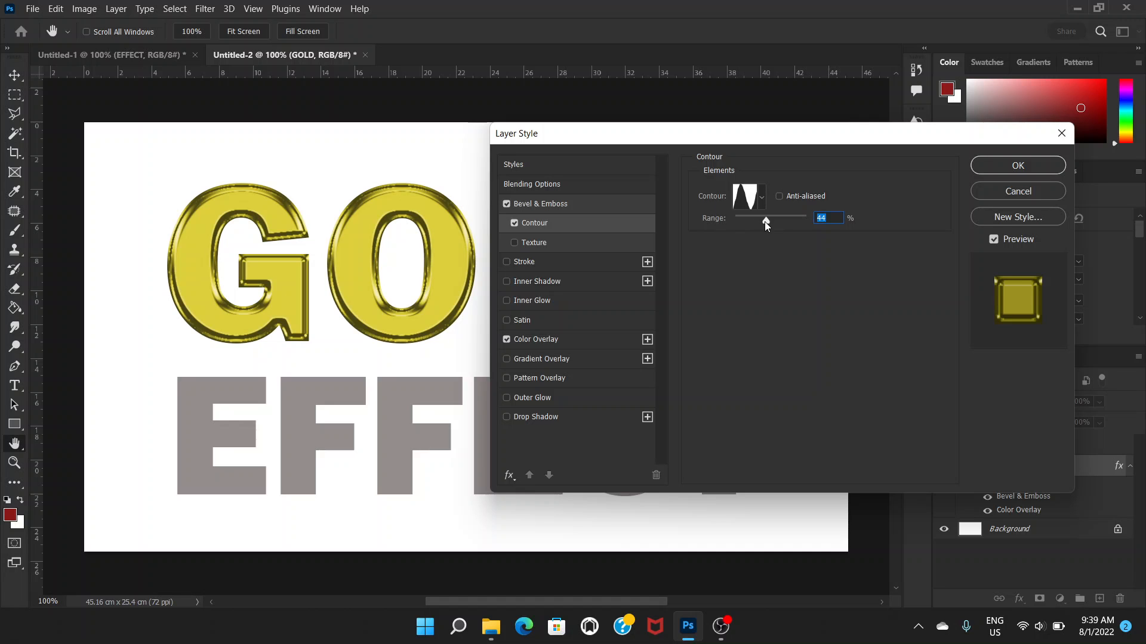
mouse_move(764, 221)
mouse_down()
mouse_move(749, 221)
mouse_move(786, 223)
mouse_move(771, 221)
mouse_up()
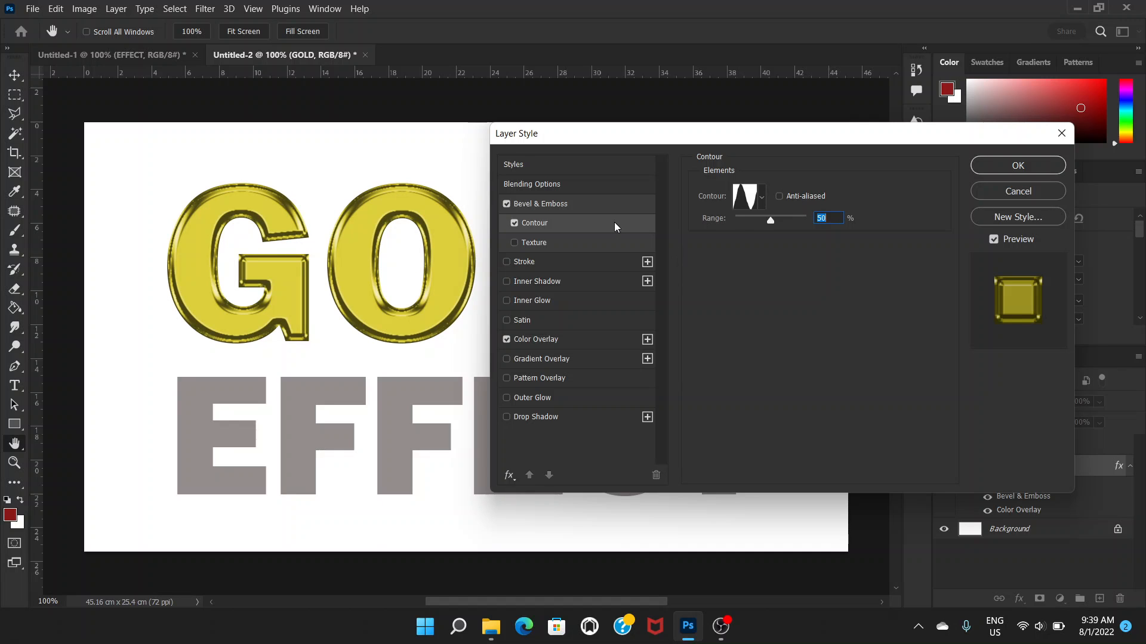
Enable the bevel's Texture option on the GOLD text with the fourth pattern from the Trees group.
click(545, 241)
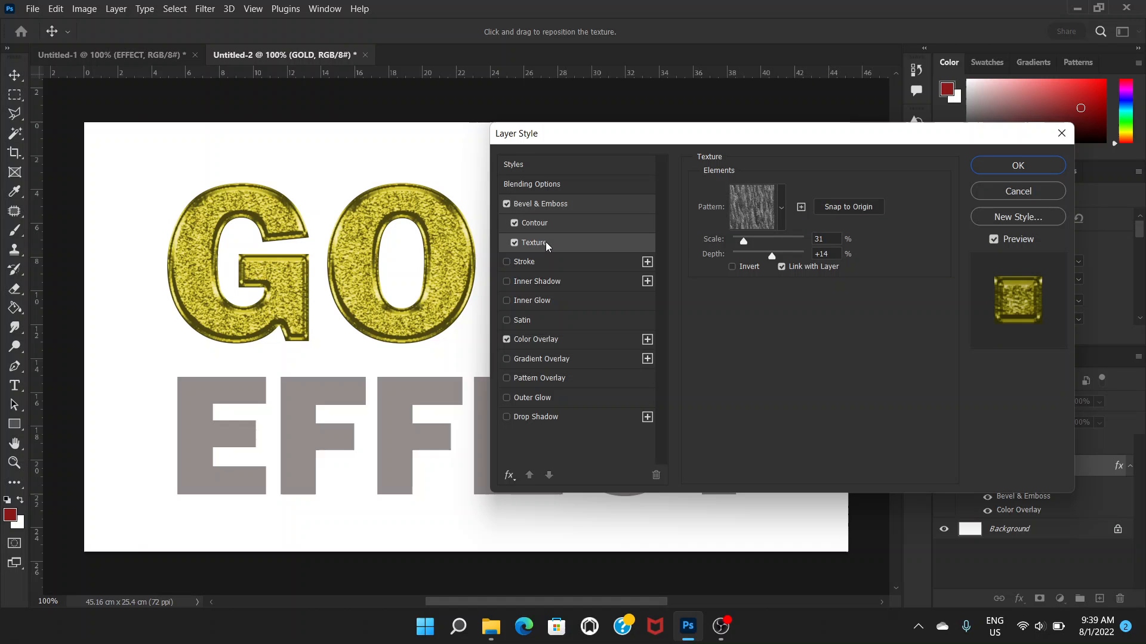
click(762, 207)
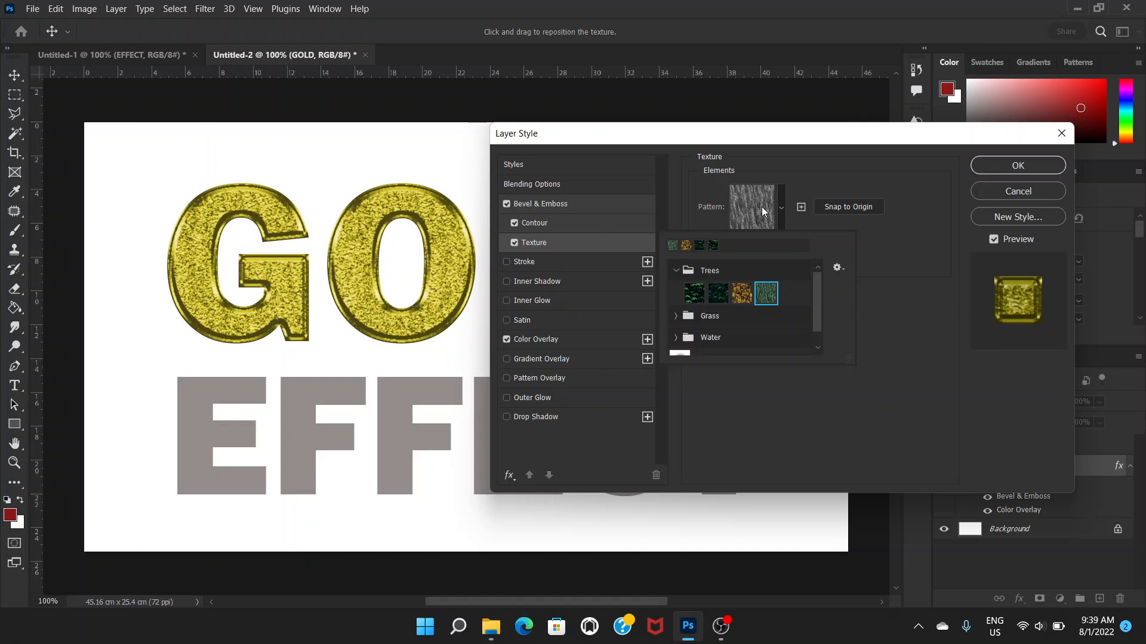
click(675, 271)
click(675, 272)
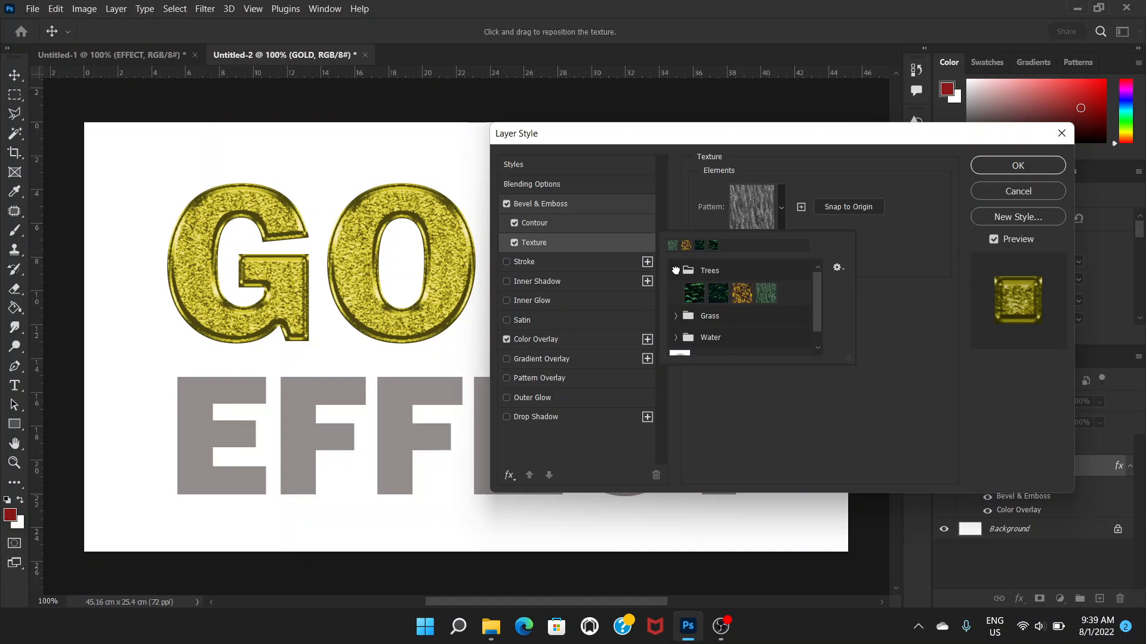
click(767, 293)
click(782, 216)
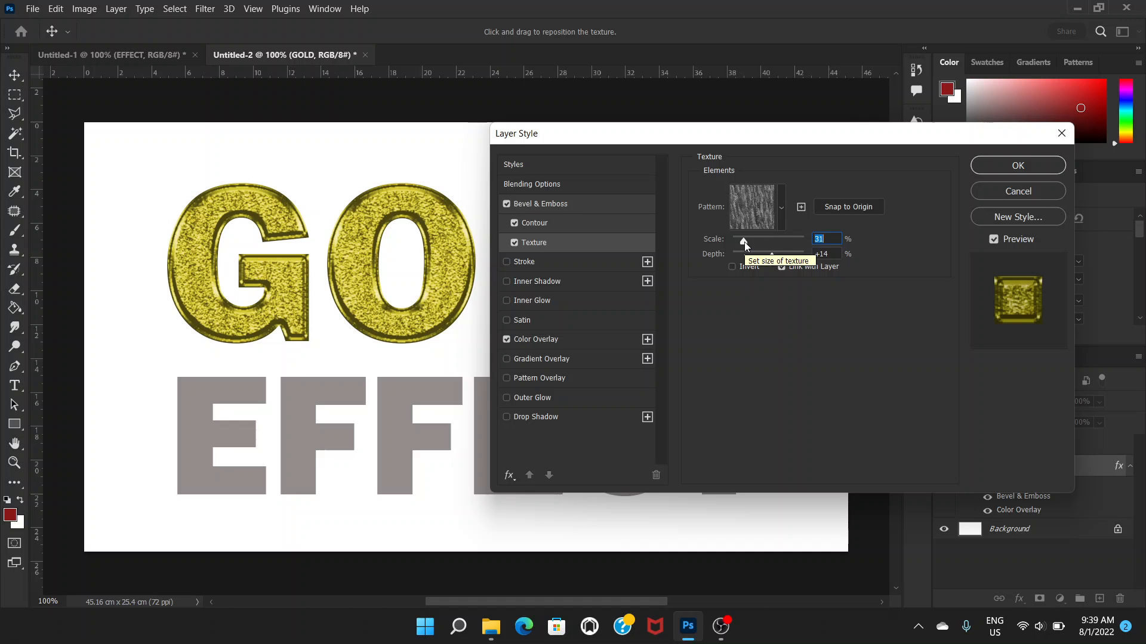
Set the scale of the bevel's texture to 51%.
drag(743, 241, 747, 242)
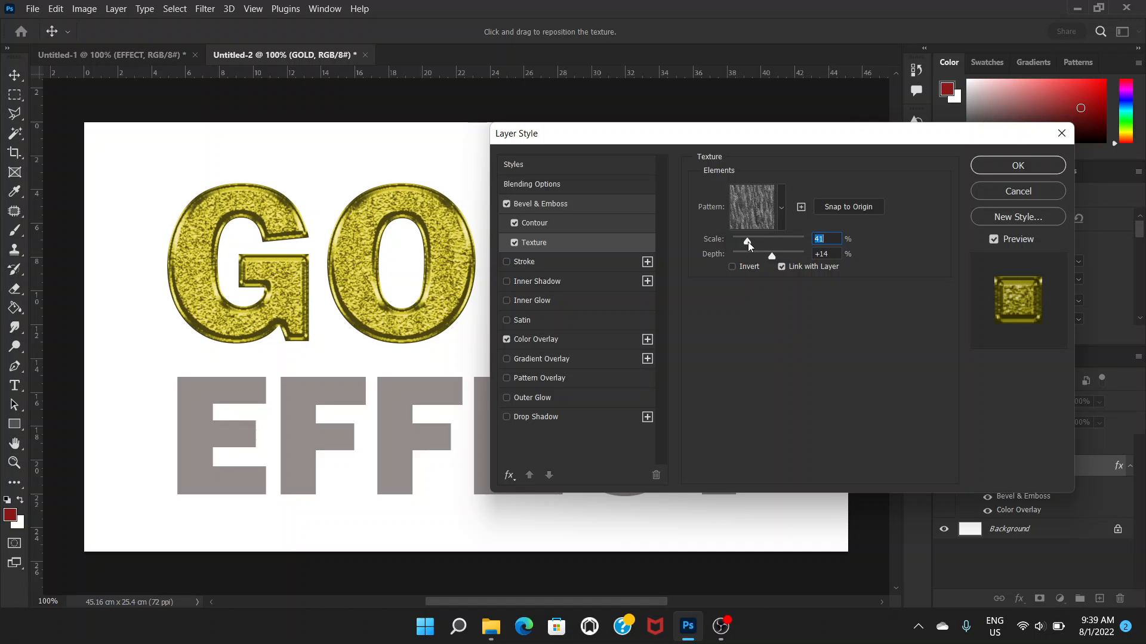
click(744, 241)
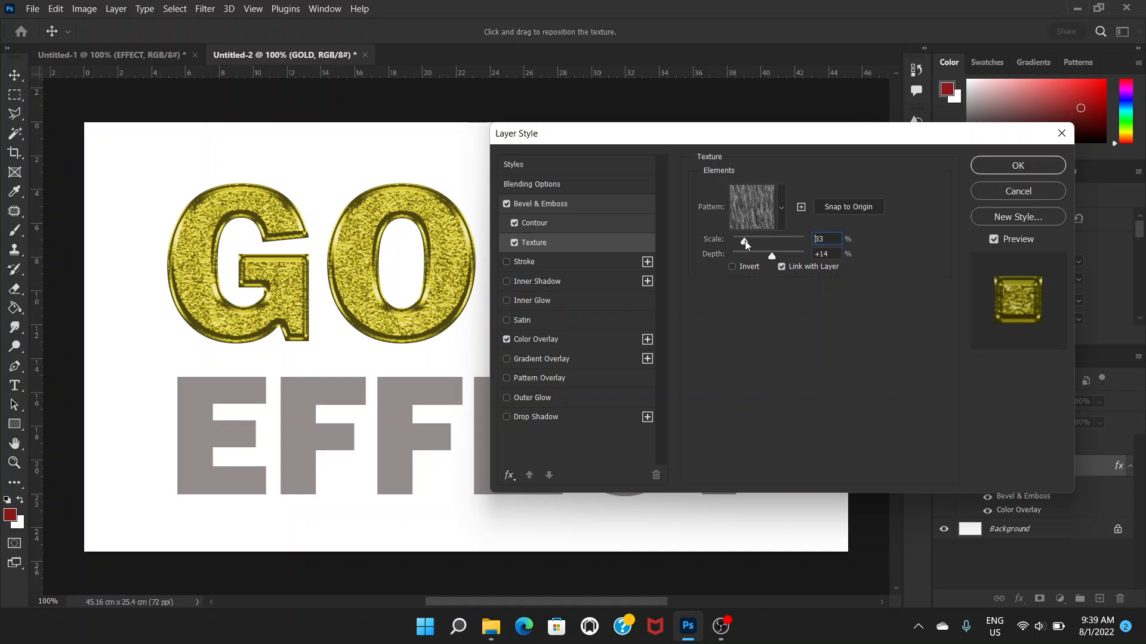
drag(745, 241, 753, 243)
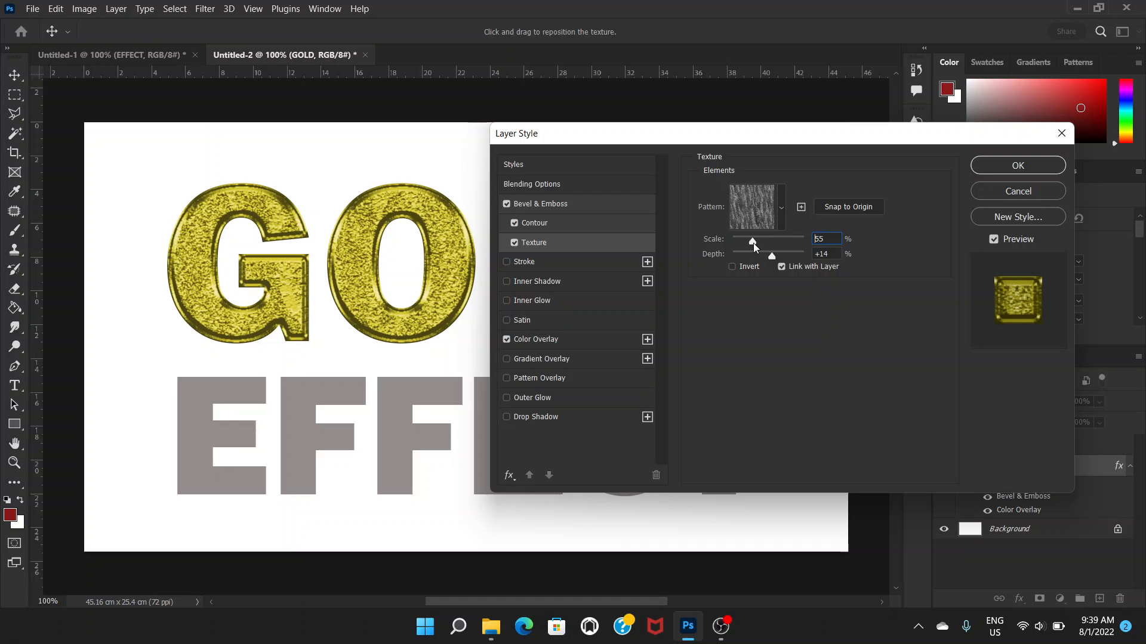
drag(753, 242, 751, 242)
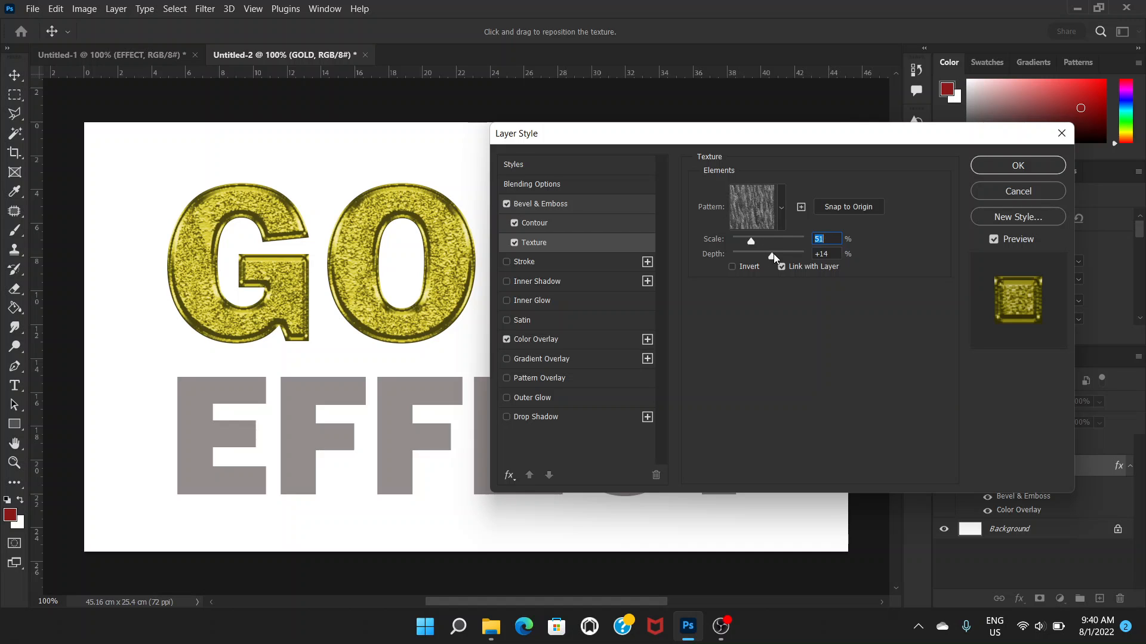
Try negative depths for the bevel's texture, such as -2%, -10% and -15%.
mouse_move(773, 255)
mouse_down()
mouse_move(761, 259)
mouse_move(771, 268)
mouse_up()
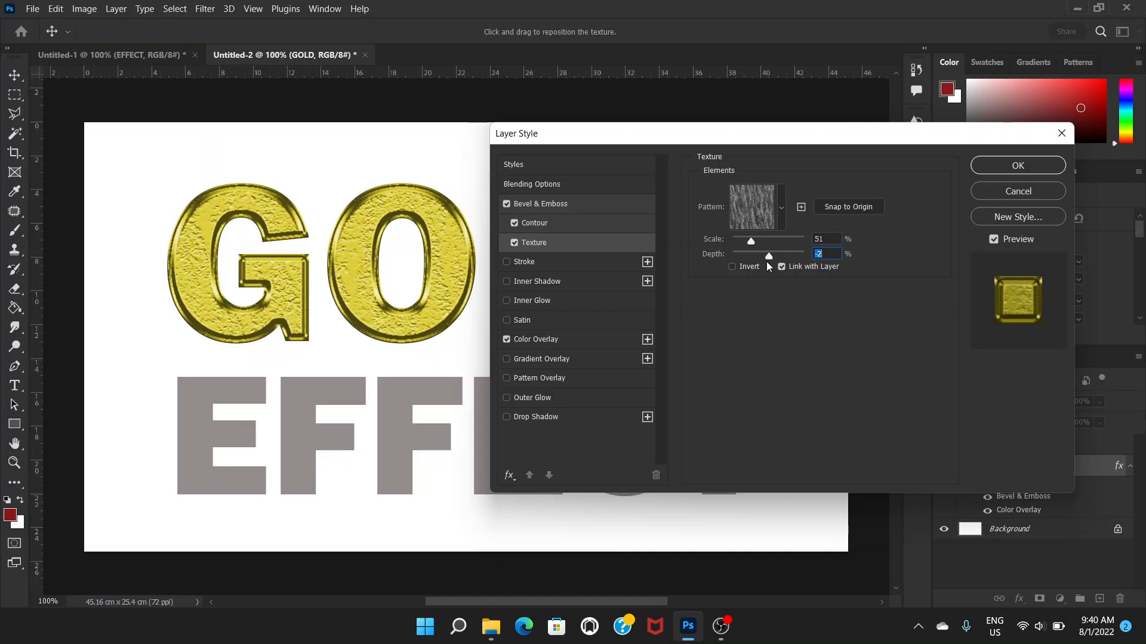
key(ctrl+z)
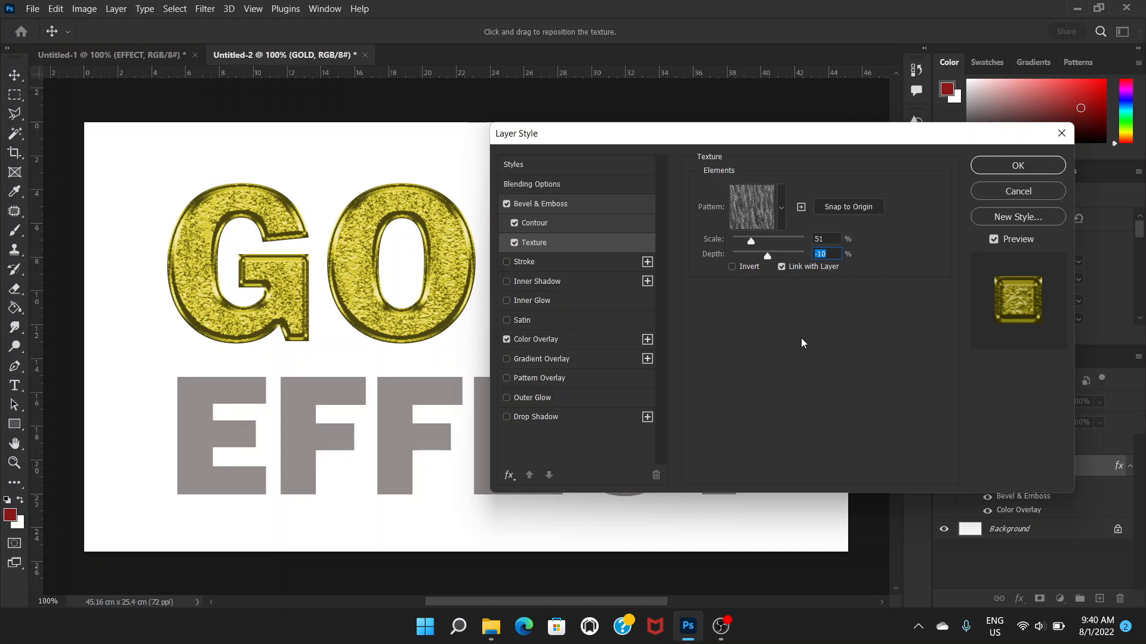
click(821, 254)
key(BackSpace)
key(BackSpace)
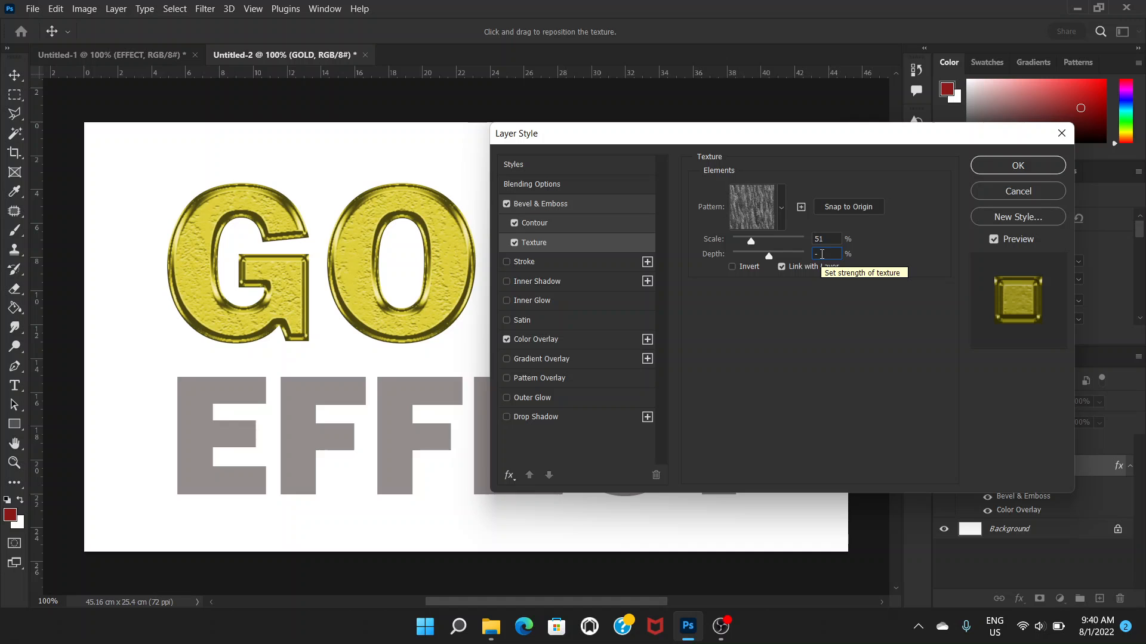
text(8)
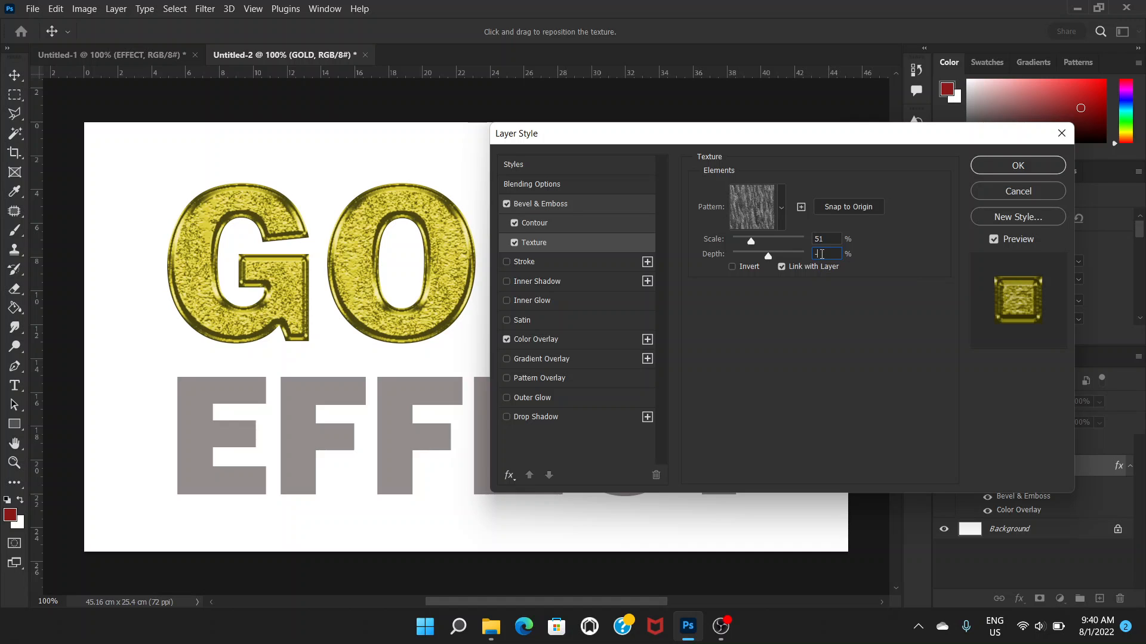
text(15)
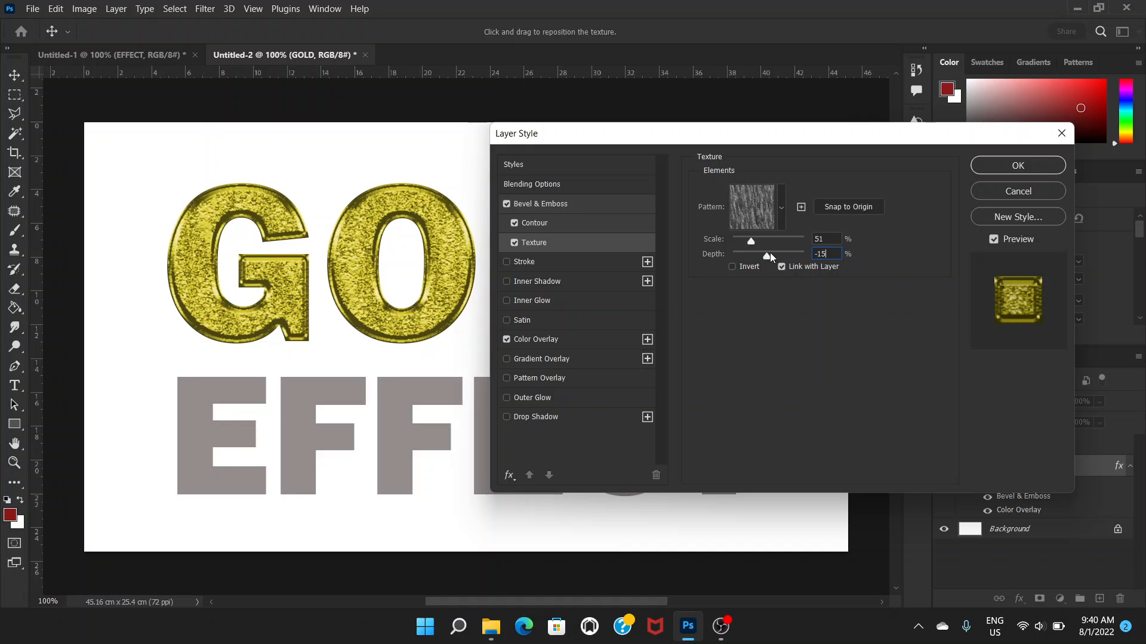
Set the depth of the bevel's texture to -25%.
drag(769, 254, 765, 259)
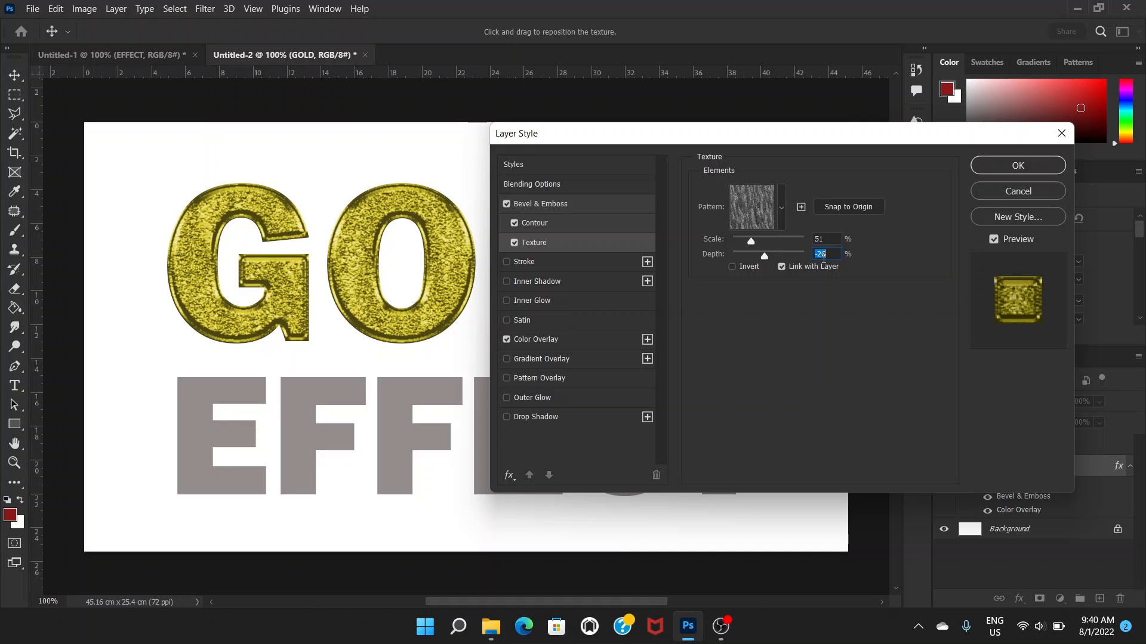
click(837, 254)
key(BackSpace)
text(5)
Add a drop shadow to the GOLD text with 12 px distance, 5% spread and 10 px size, and apply the layer style.
click(575, 418)
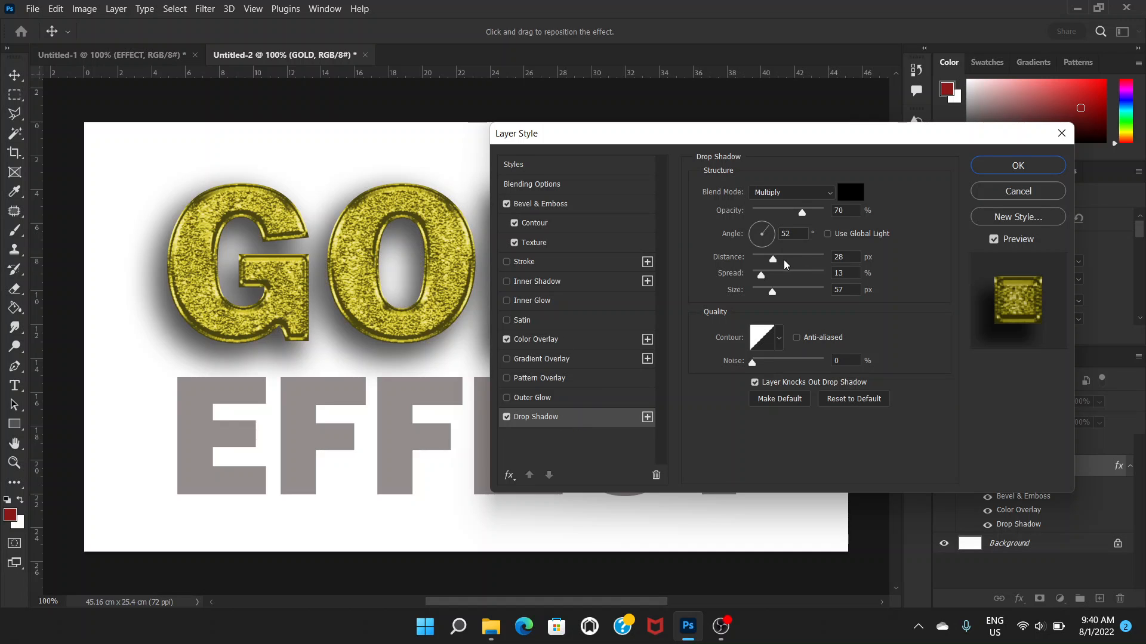
drag(774, 262, 759, 293)
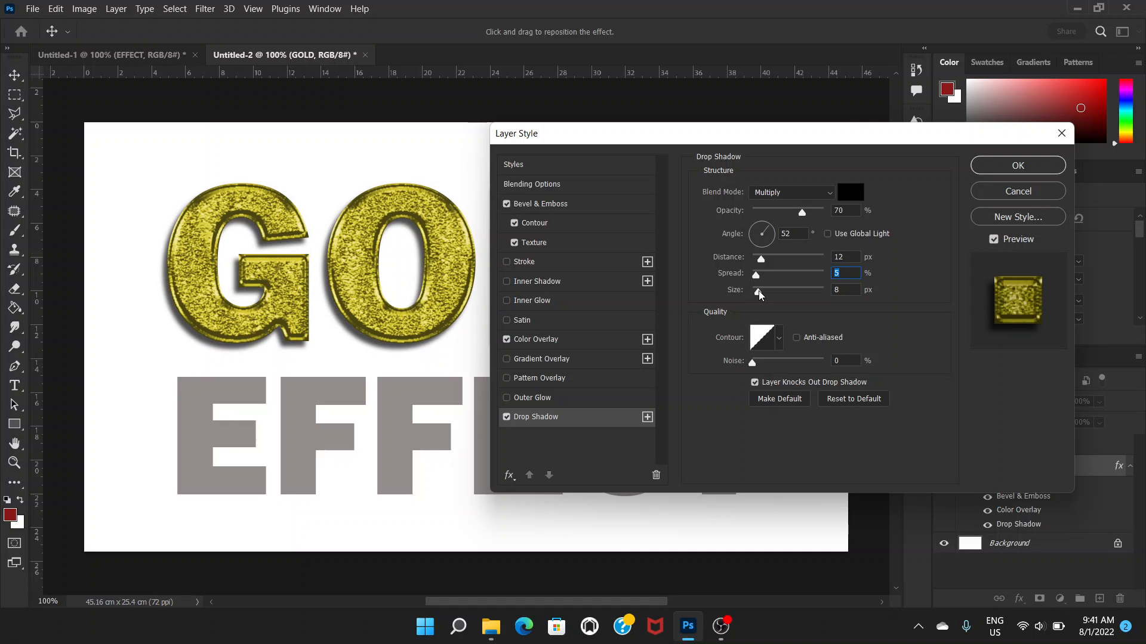
drag(759, 293, 761, 292)
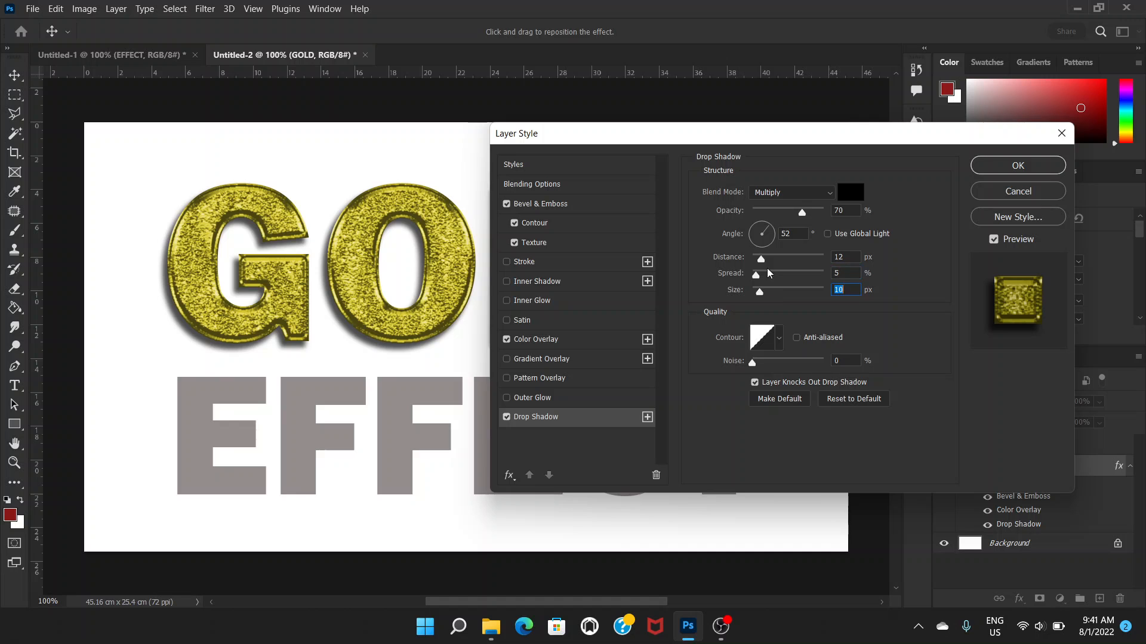
click(981, 173)
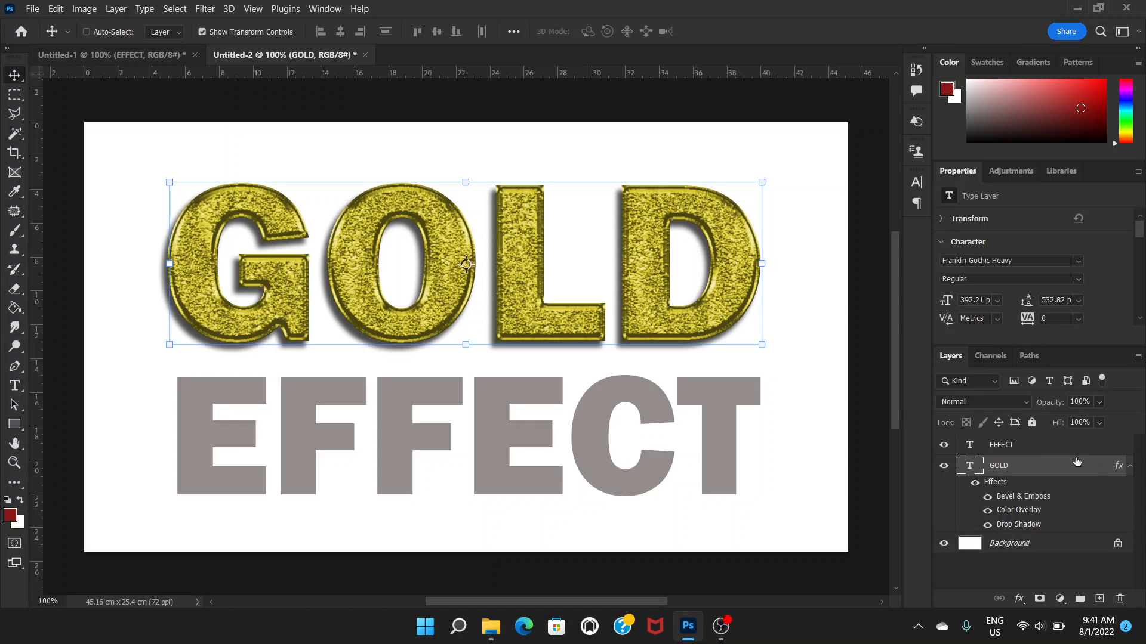
Set the foreground color to dark gray 3f3f3f and fill the Background layer with it.
click(1055, 548)
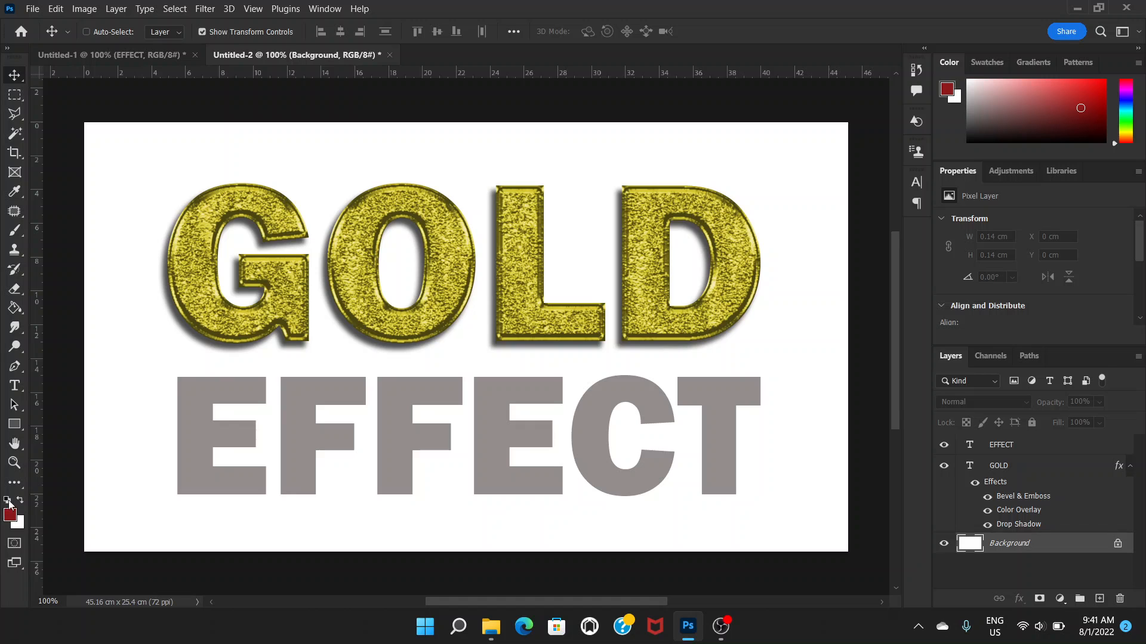
click(10, 515)
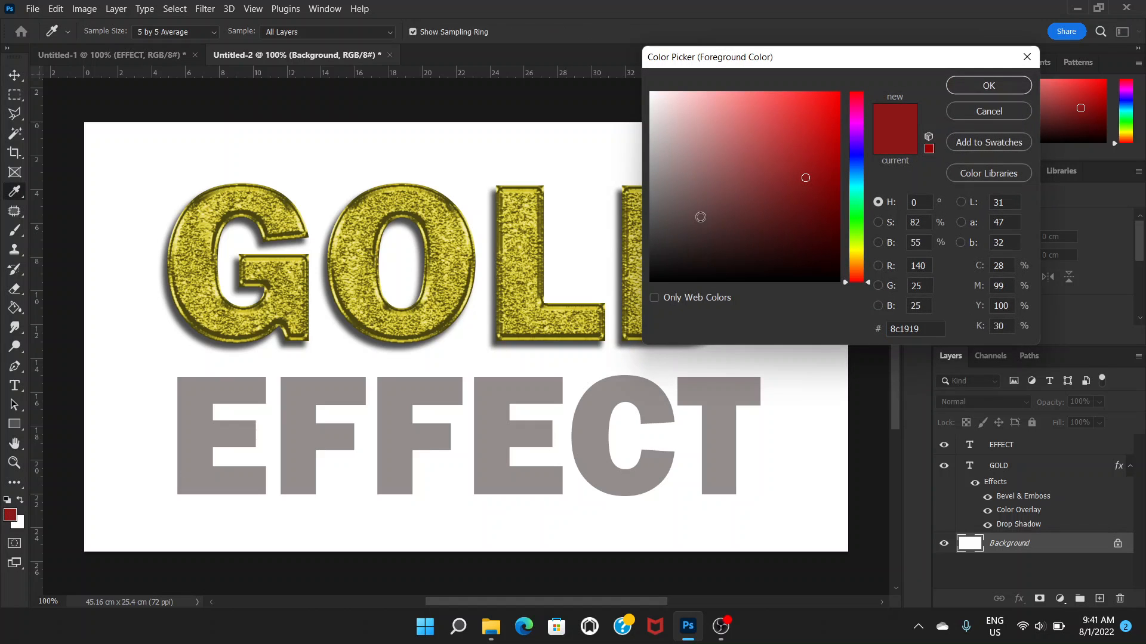
click(653, 214)
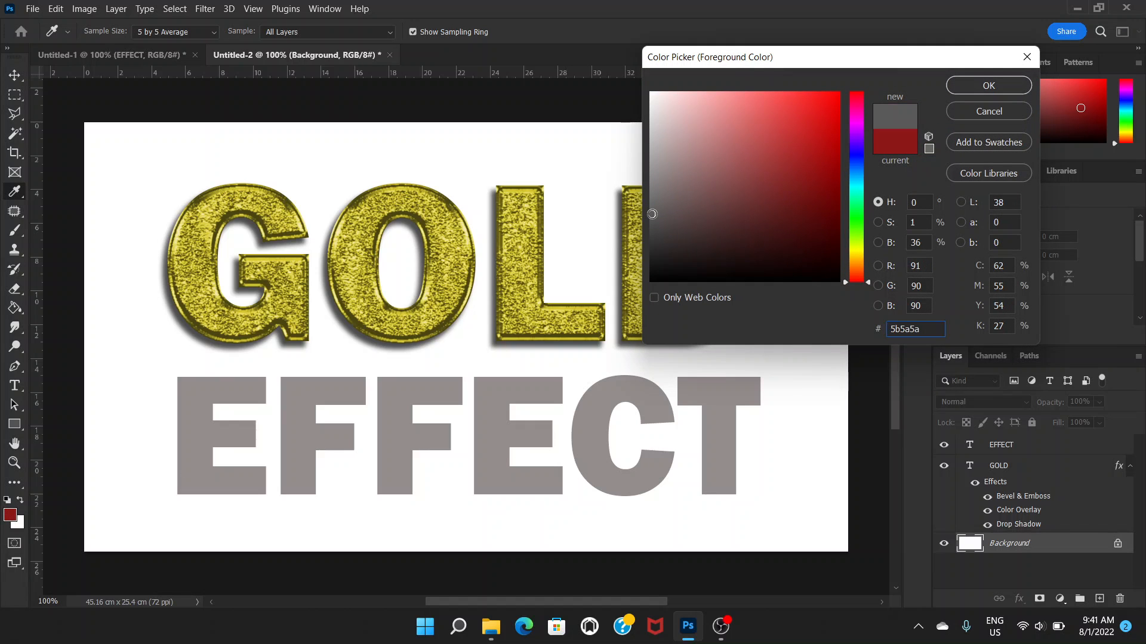
double_click(890, 329)
text(505050)
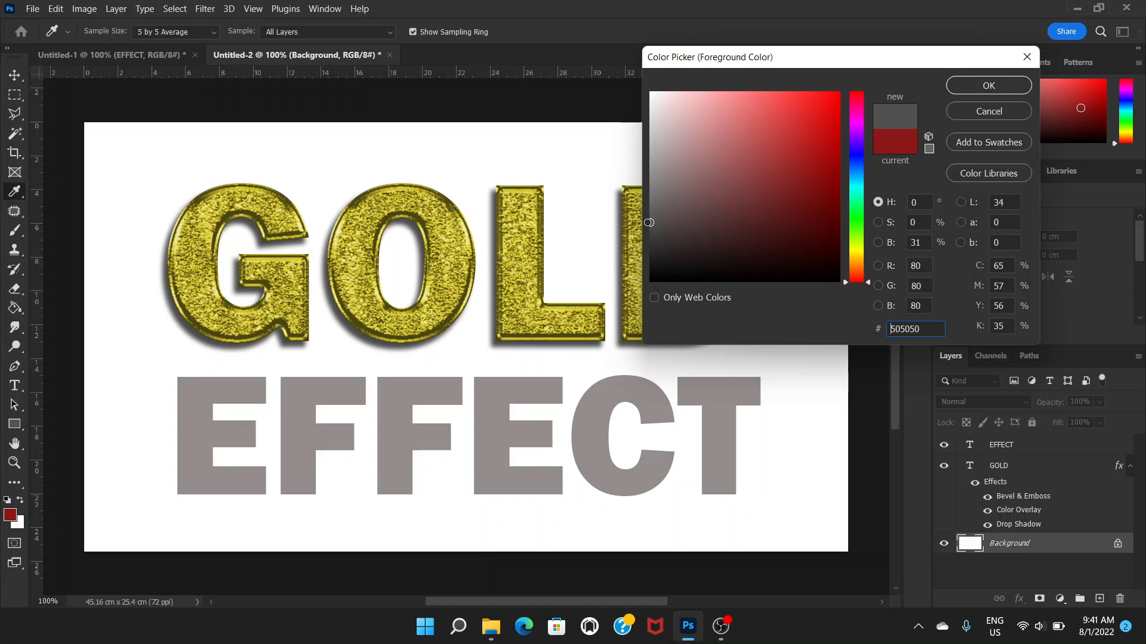
drag(650, 223, 647, 239)
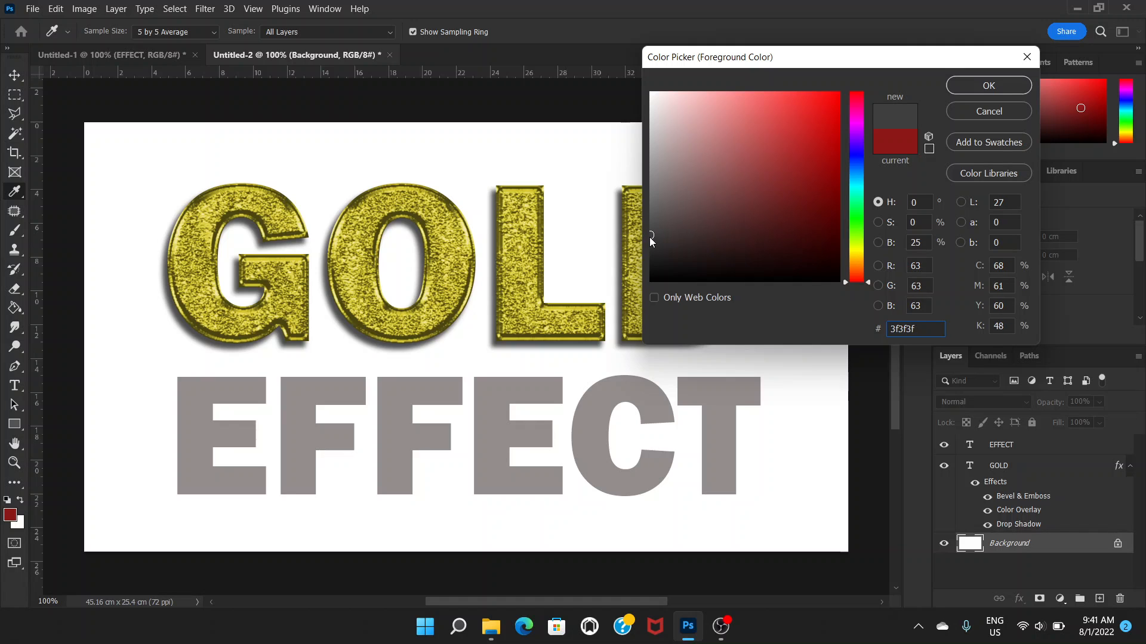
click(987, 85)
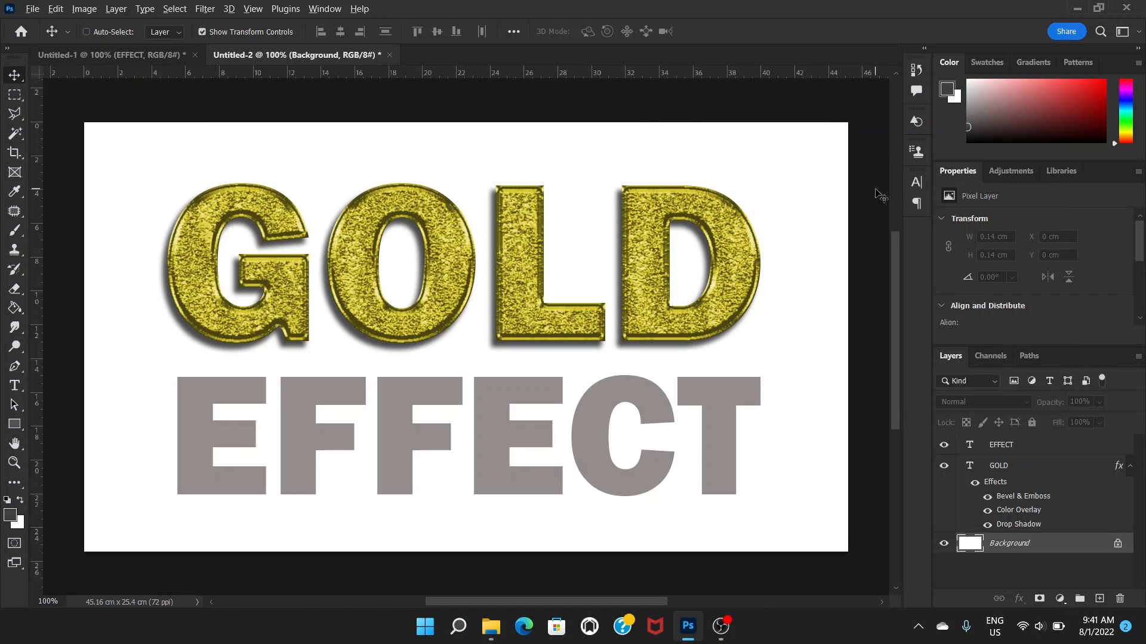
key(alt+BackSpace)
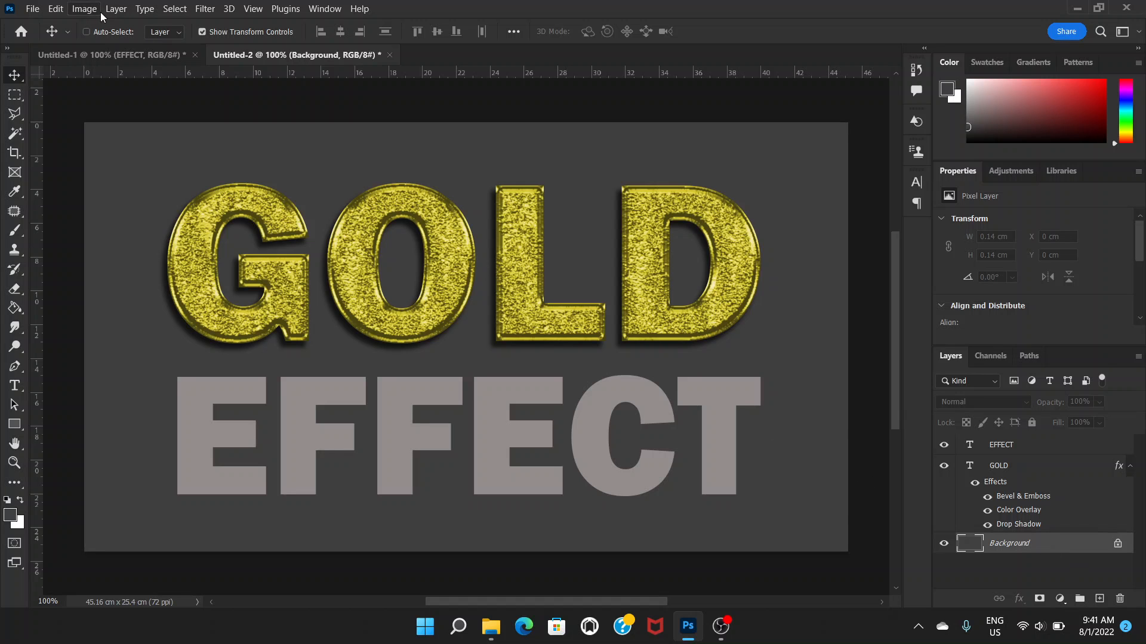
Darken the Background layer with a Brightness/Contrast adjustment, setting the brightness to -28.
click(84, 10)
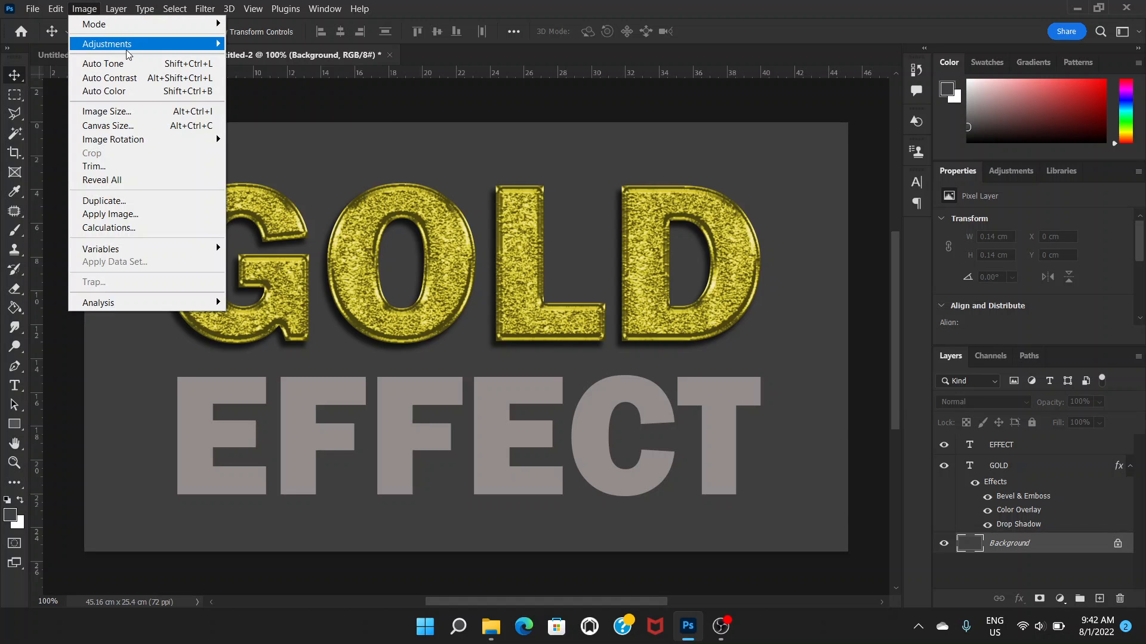
mouse_move(195, 51)
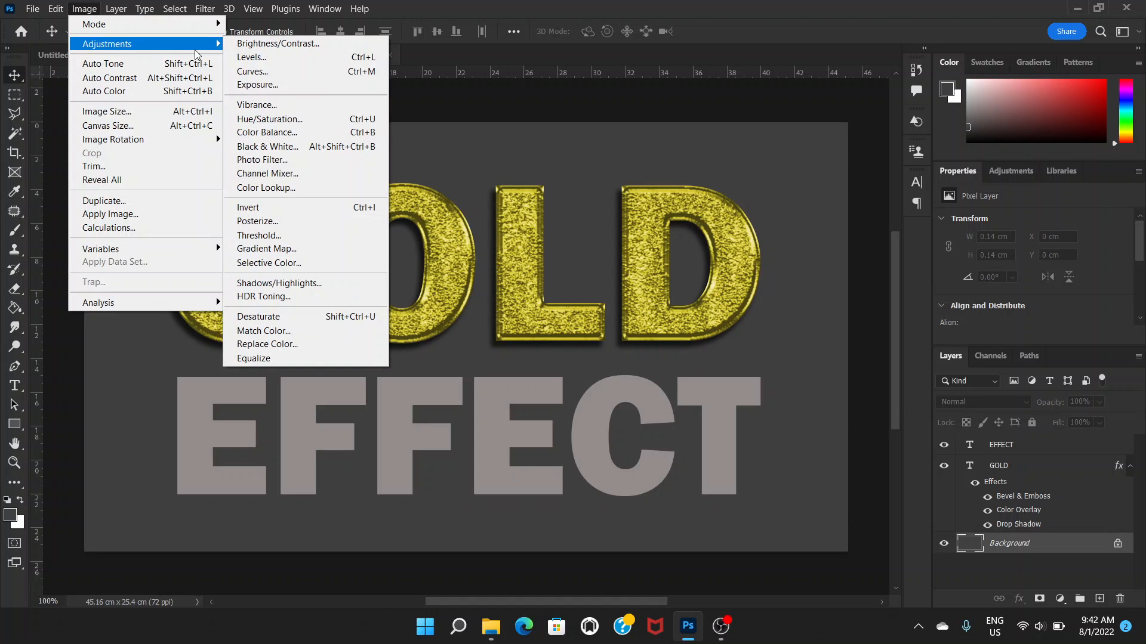
click(270, 44)
drag(779, 141, 772, 142)
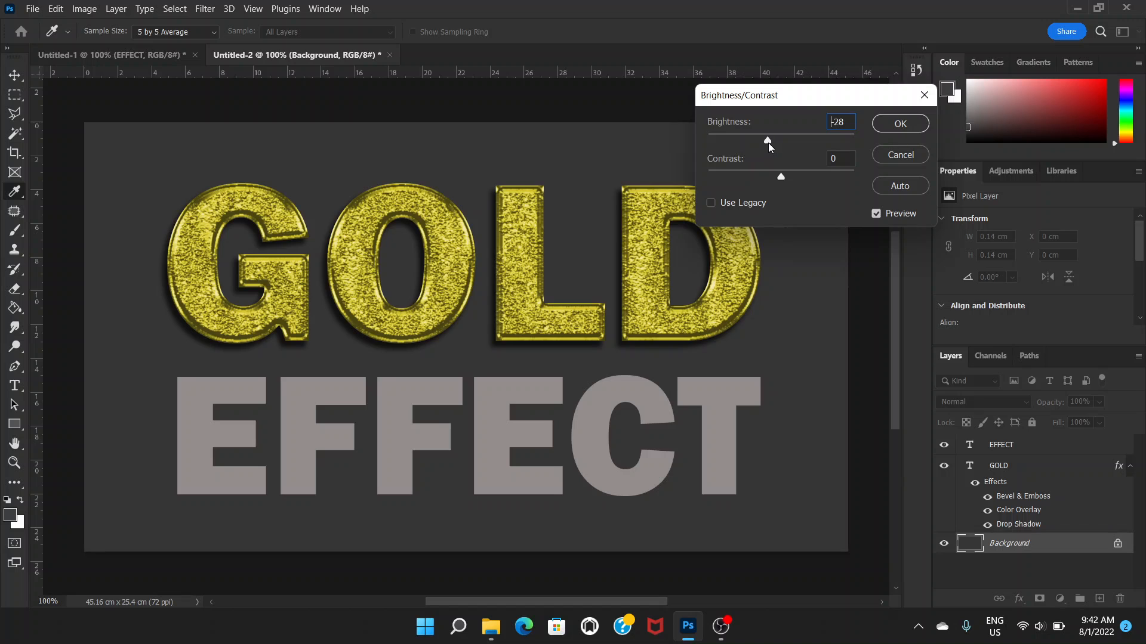
click(922, 123)
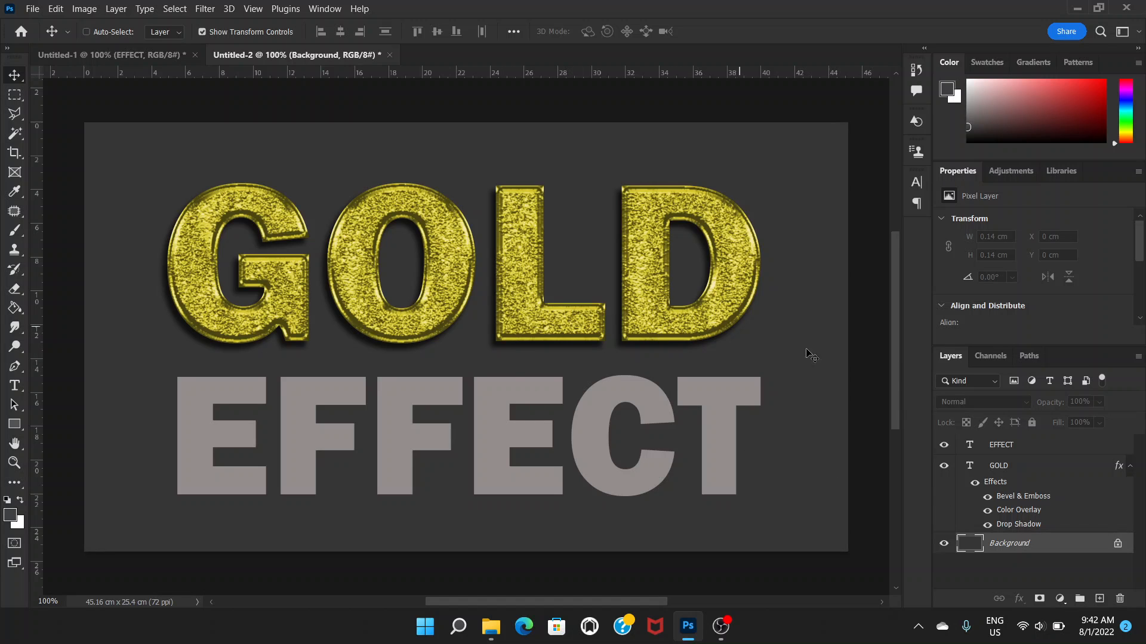
Copy the GOLD layer's style and paste it onto the EFFECT layer.
click(1024, 471)
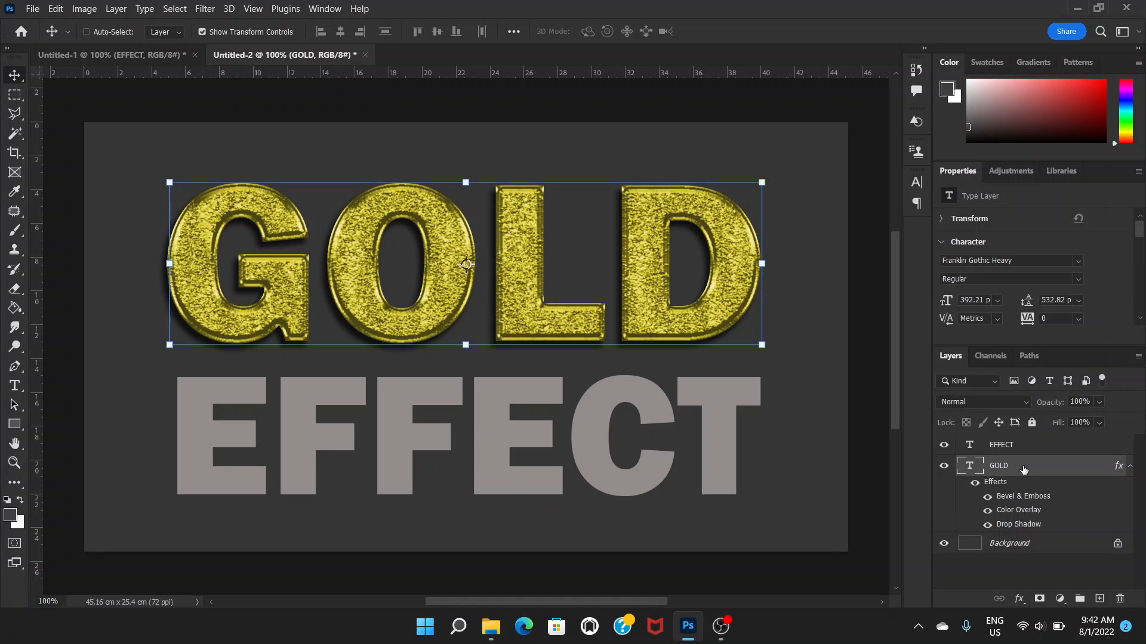
right_click(1060, 468)
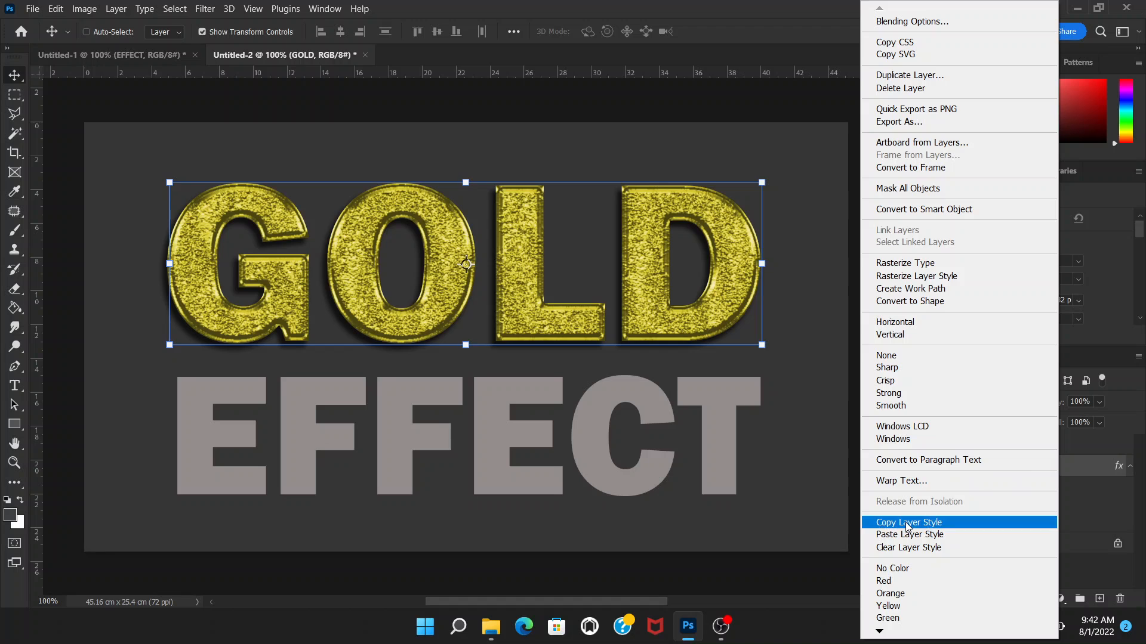
click(906, 523)
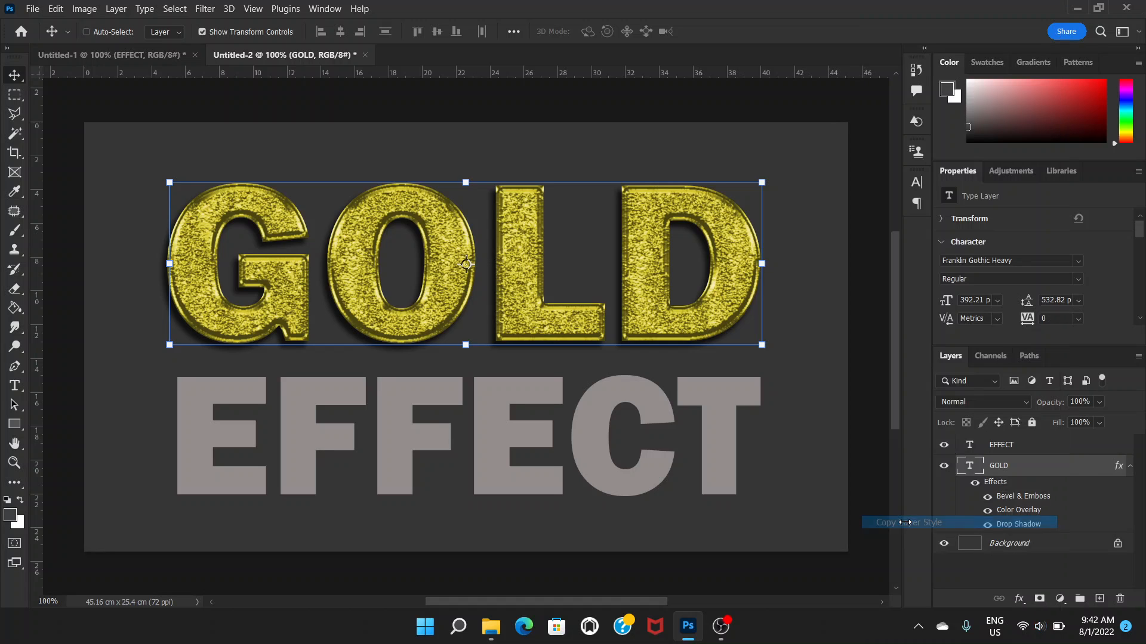
click(1032, 448)
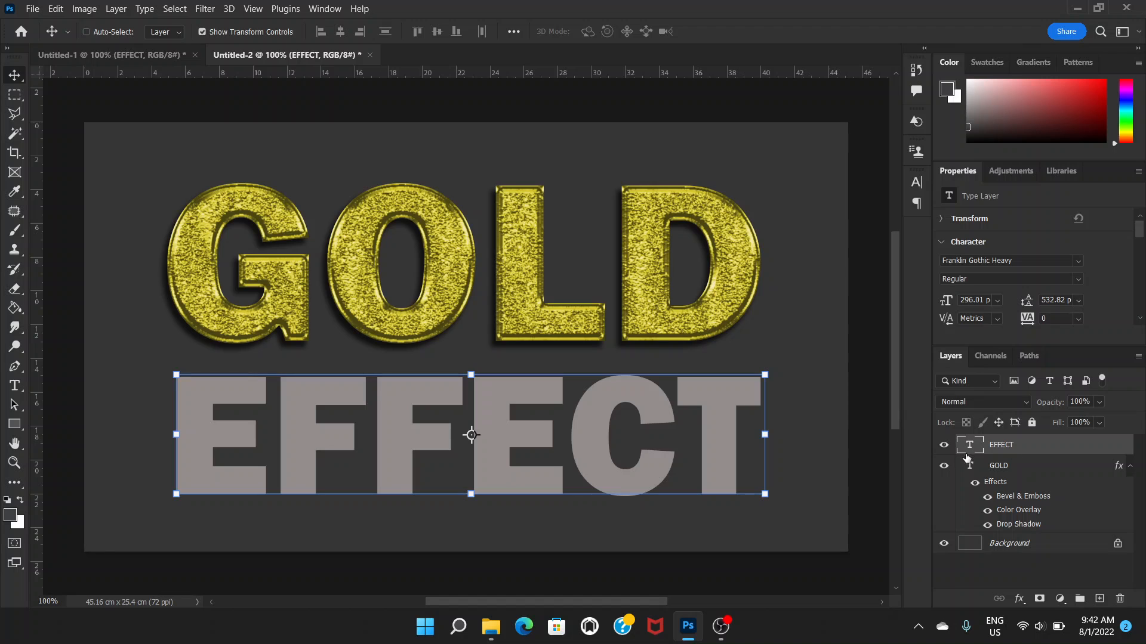
right_click(1034, 449)
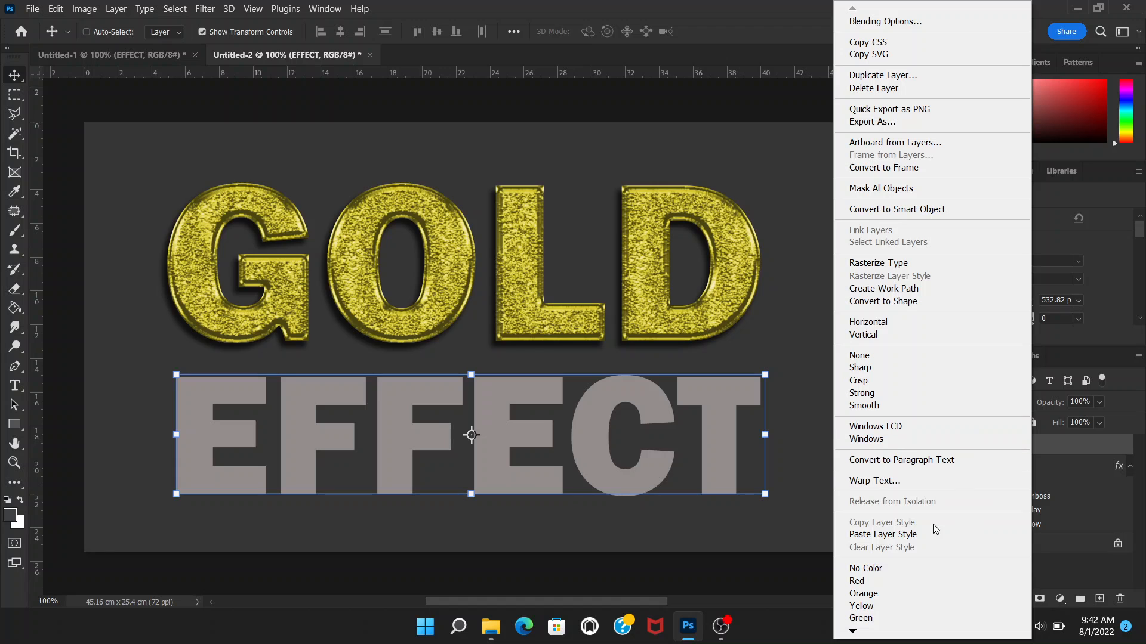
click(877, 535)
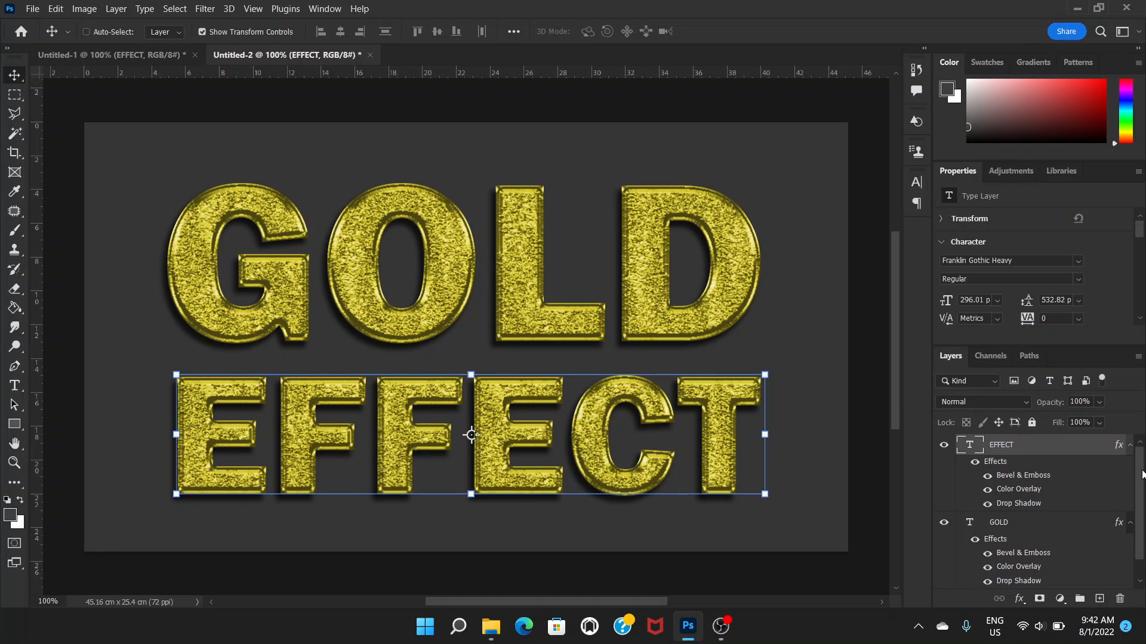
Compare the gold text design with the version in the Untitled-1 document, and return to Untitled-2.
click(16, 96)
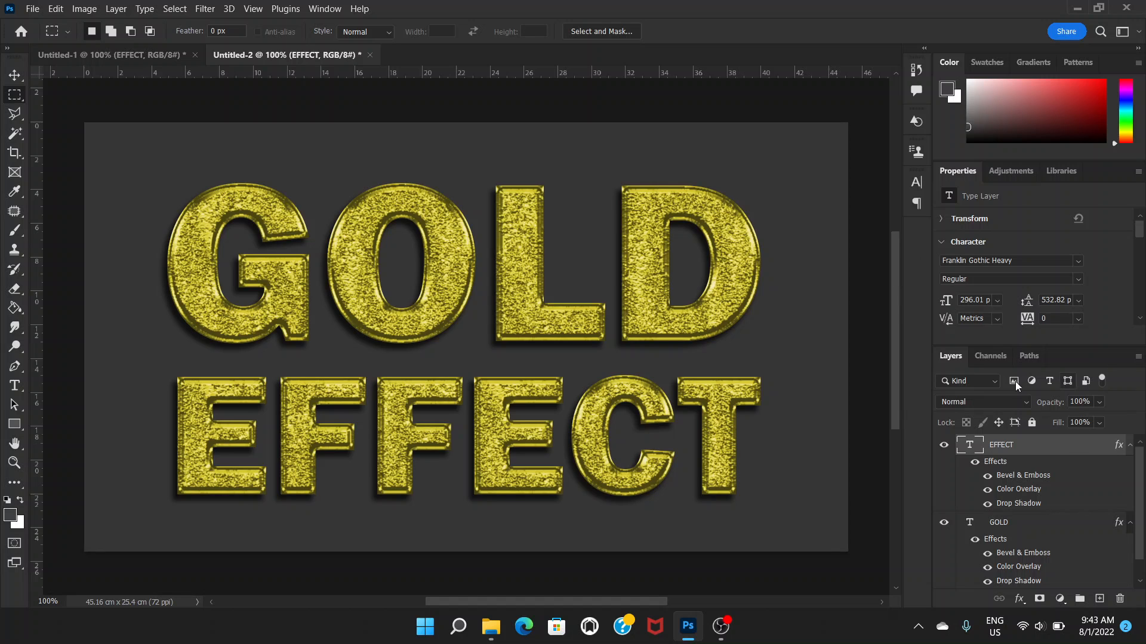
click(113, 57)
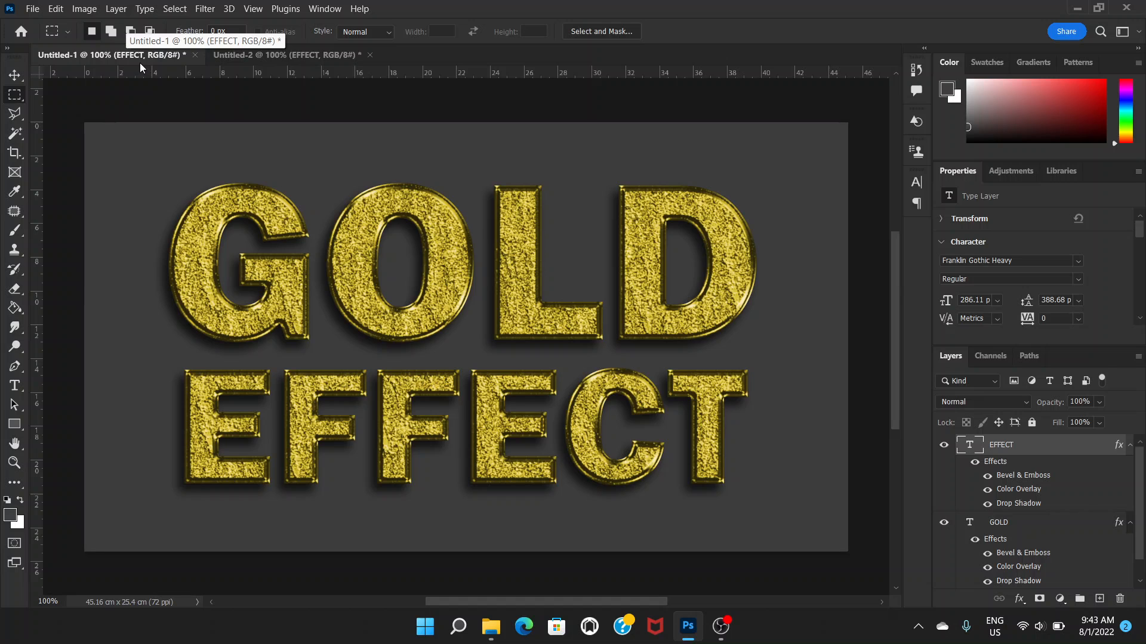
click(252, 55)
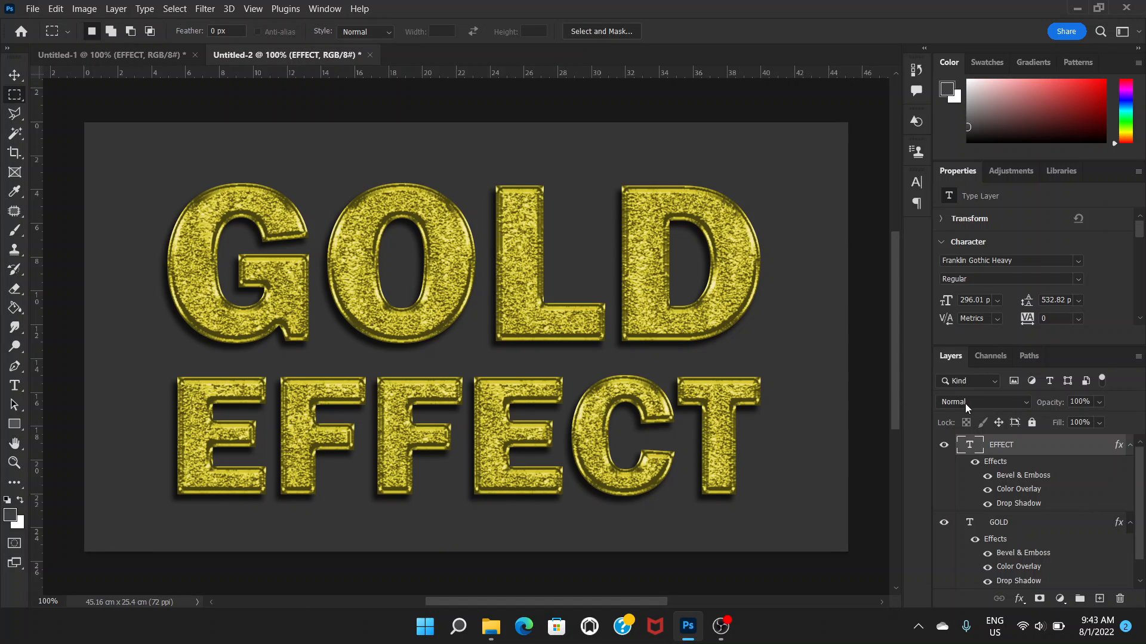
In the GOLD layer's Bevel & Emboss, set the shadow opacity to 88%, raise the highlight opacity, and apply the style.
scroll(1138, 495, down, 1)
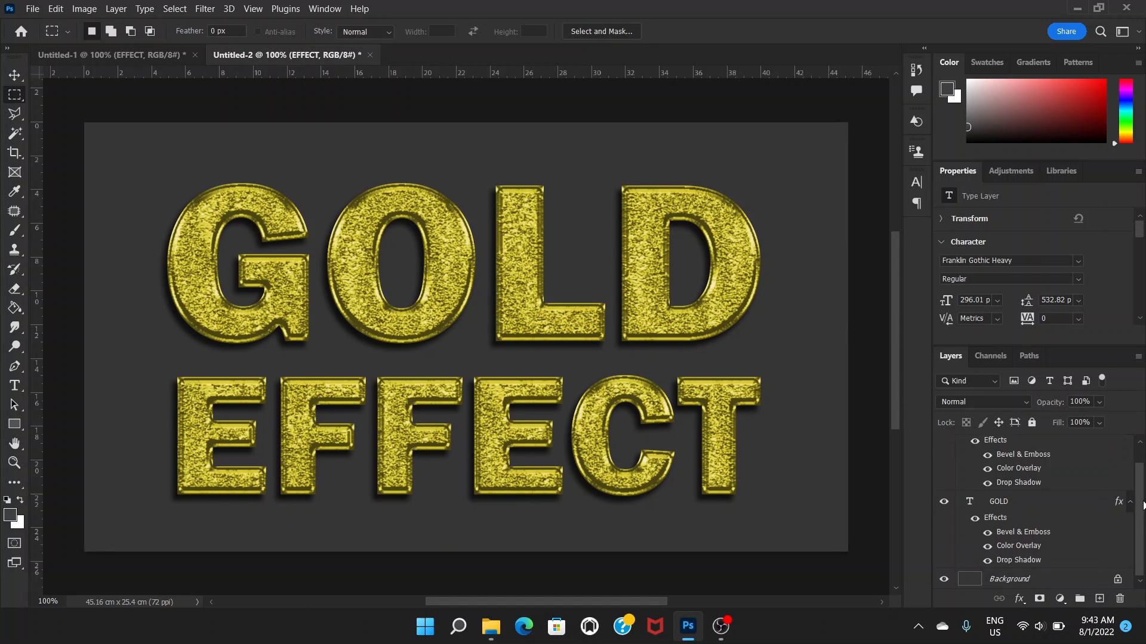
click(1033, 505)
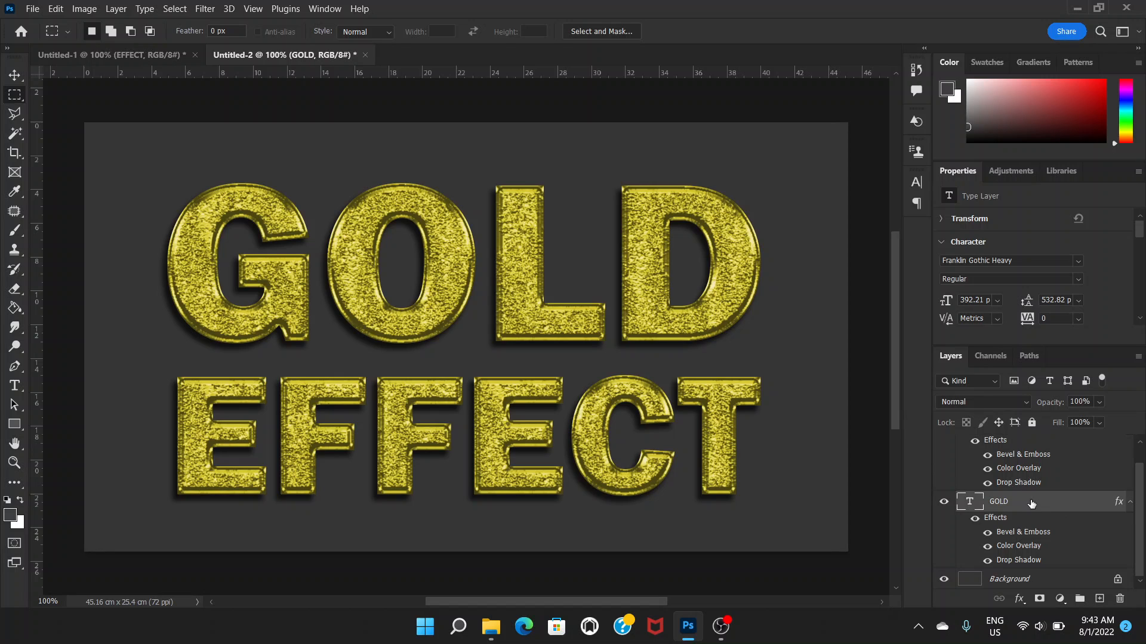
double_click(1061, 505)
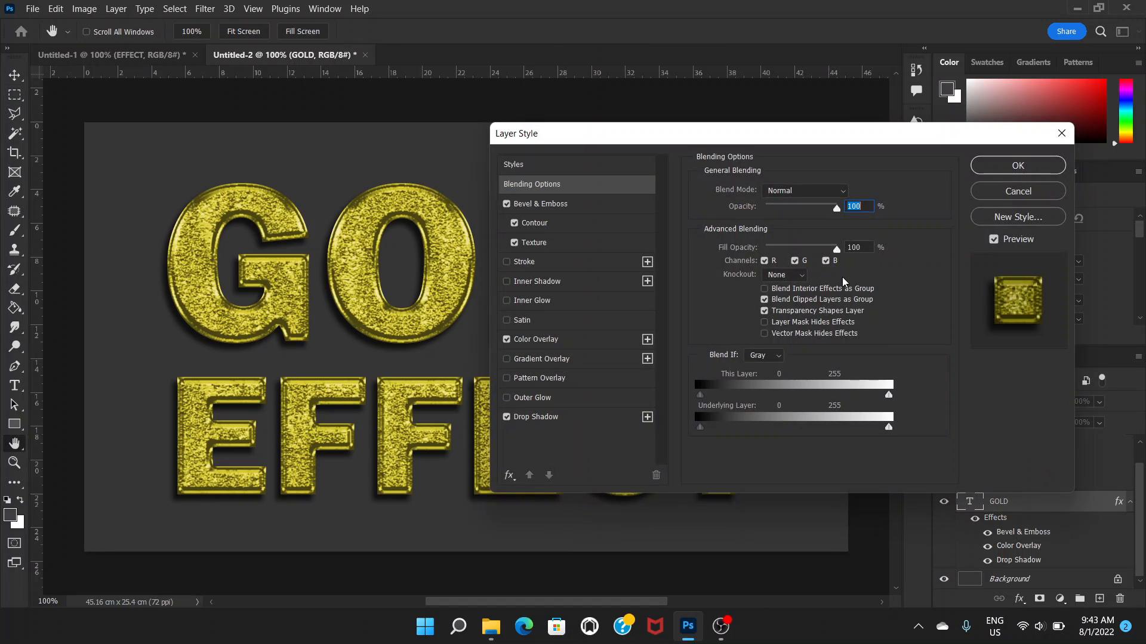
click(584, 206)
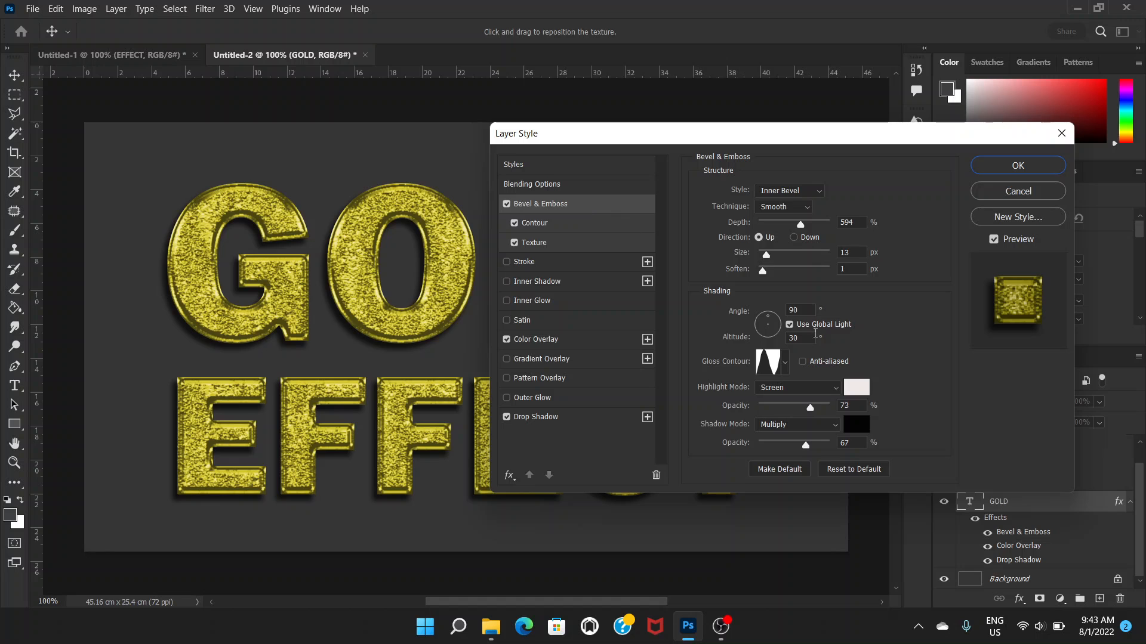
drag(800, 141, 885, 94)
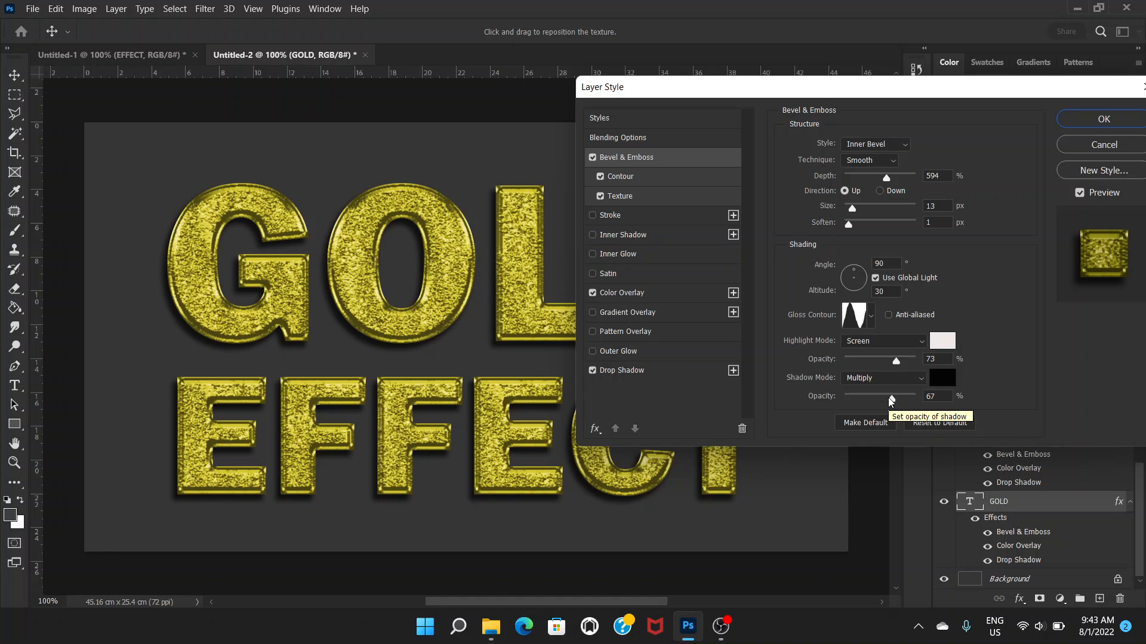
drag(892, 402, 908, 405)
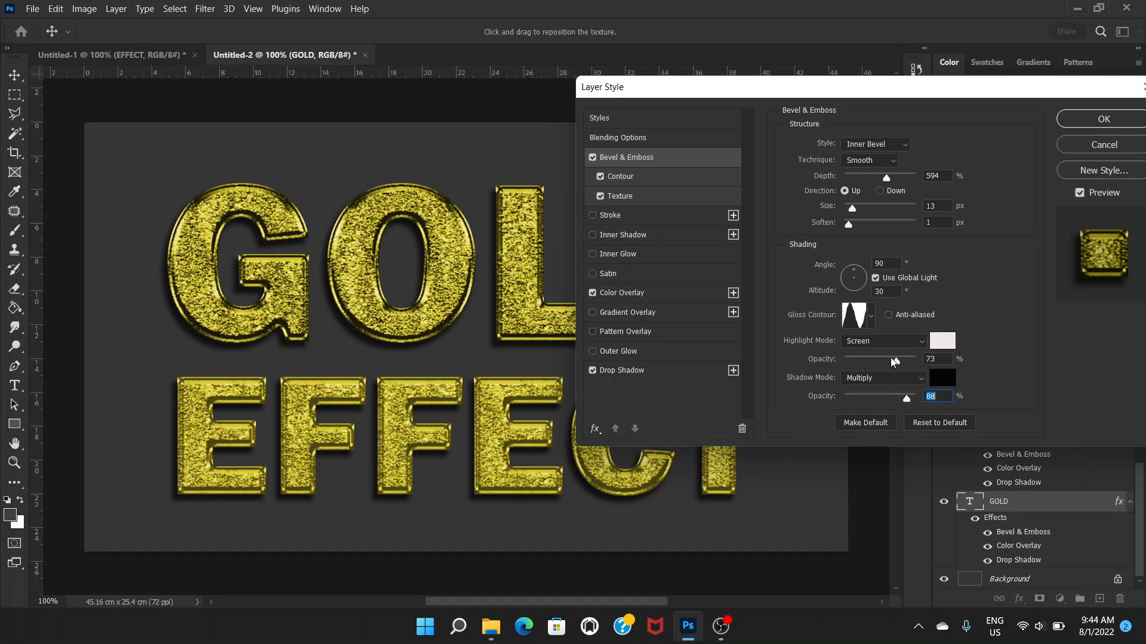
drag(895, 364, 908, 370)
click(1085, 121)
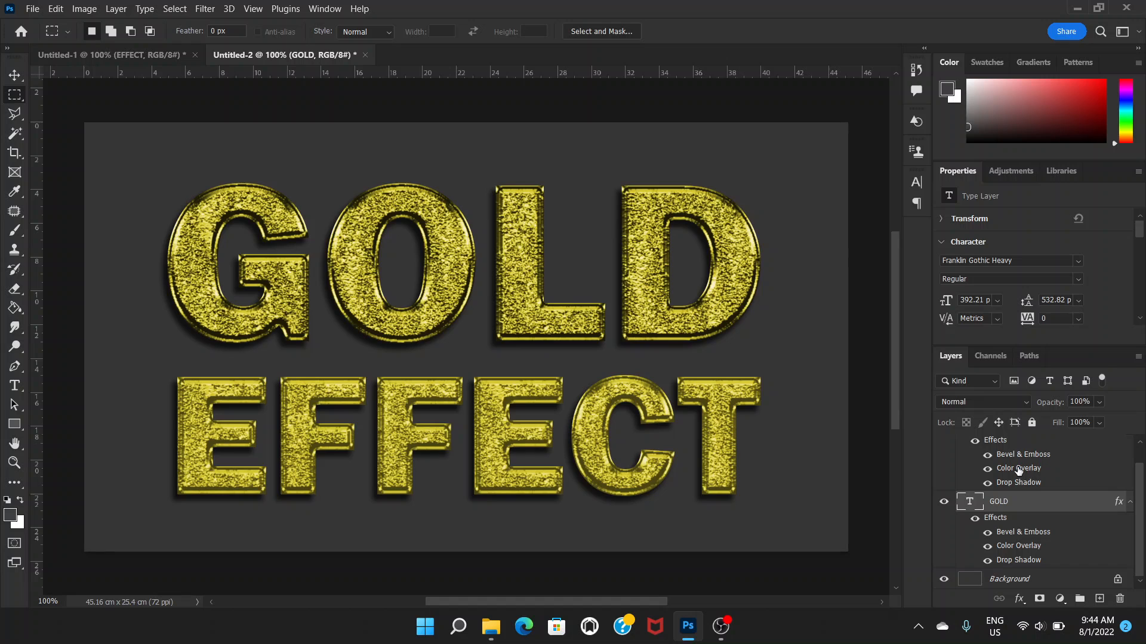
Clear the EFFECT layer's style and replace it with a copy of the GOLD layer's style.
click(1015, 441)
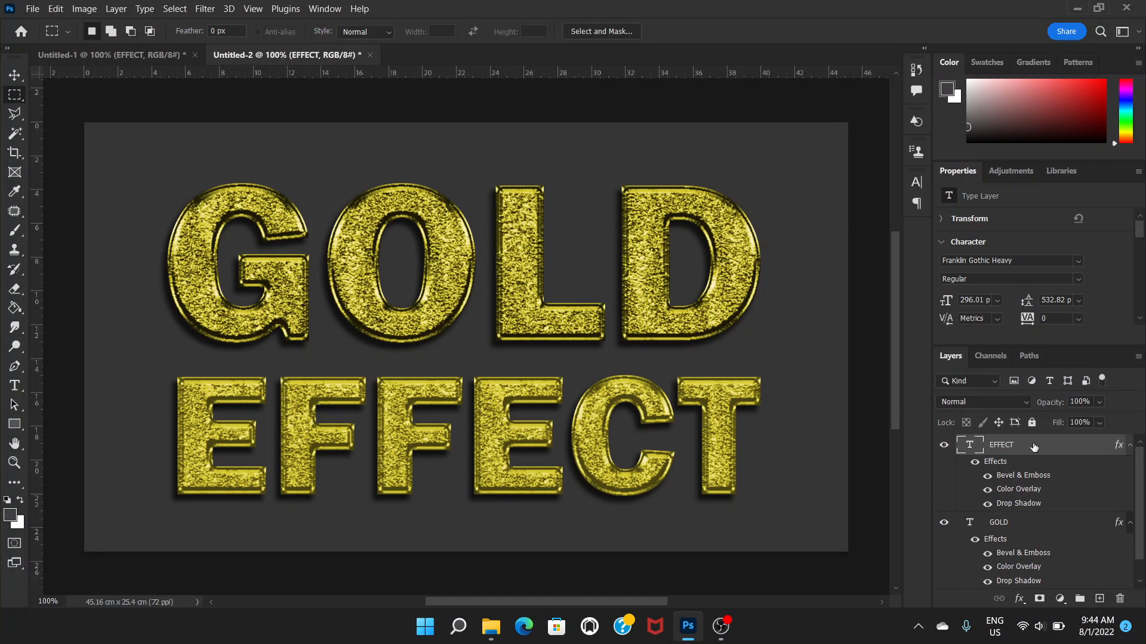
right_click(1033, 443)
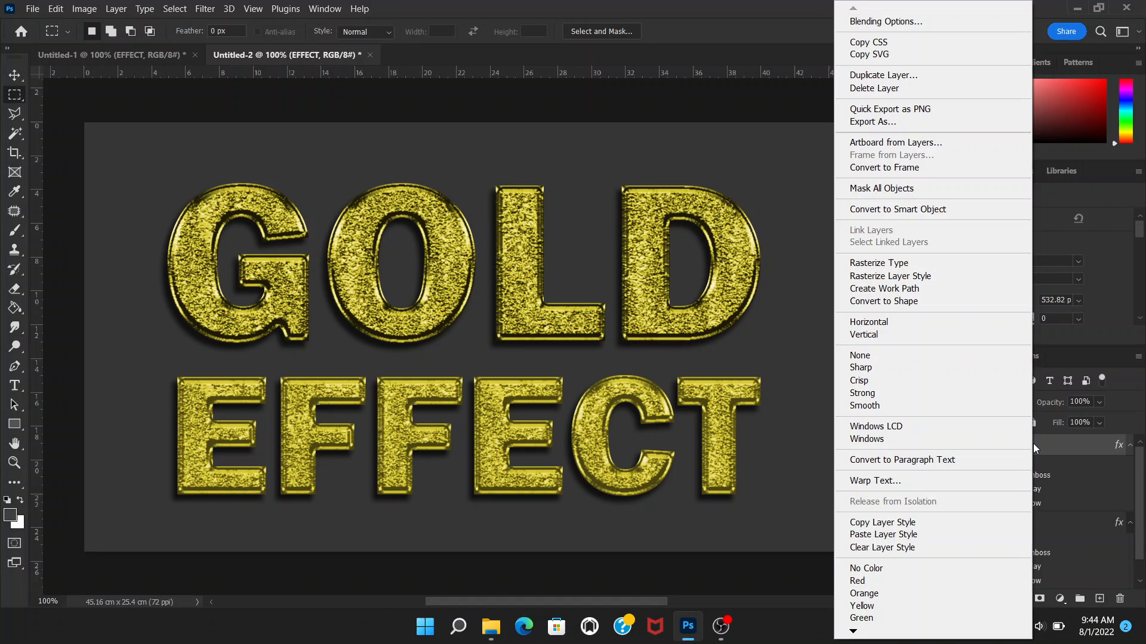
click(919, 546)
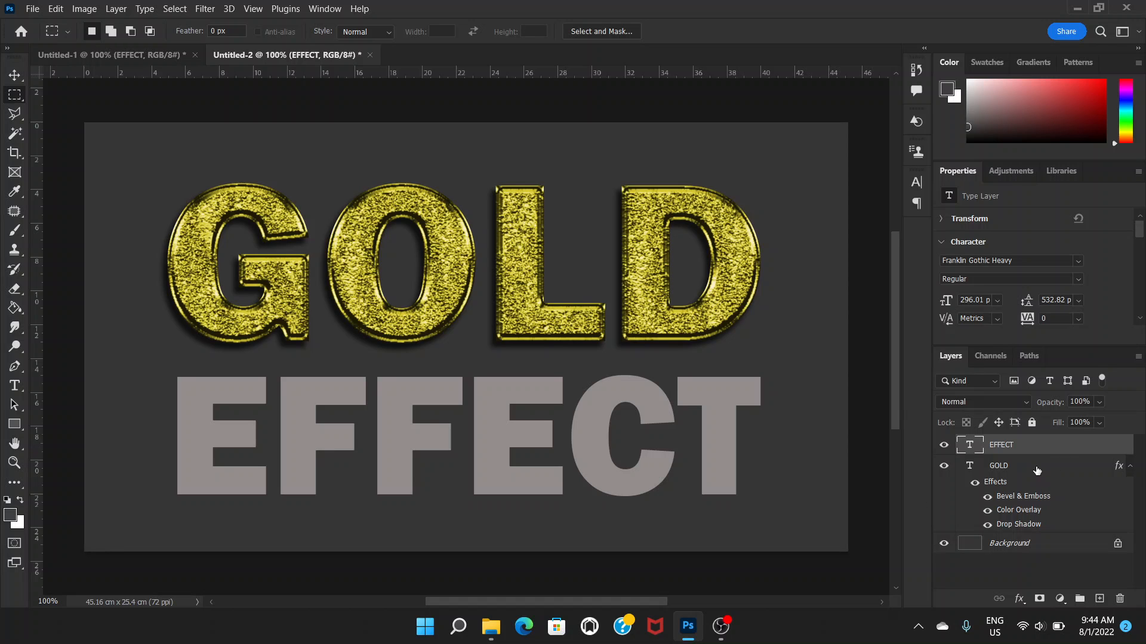
click(1037, 466)
right_click(1037, 466)
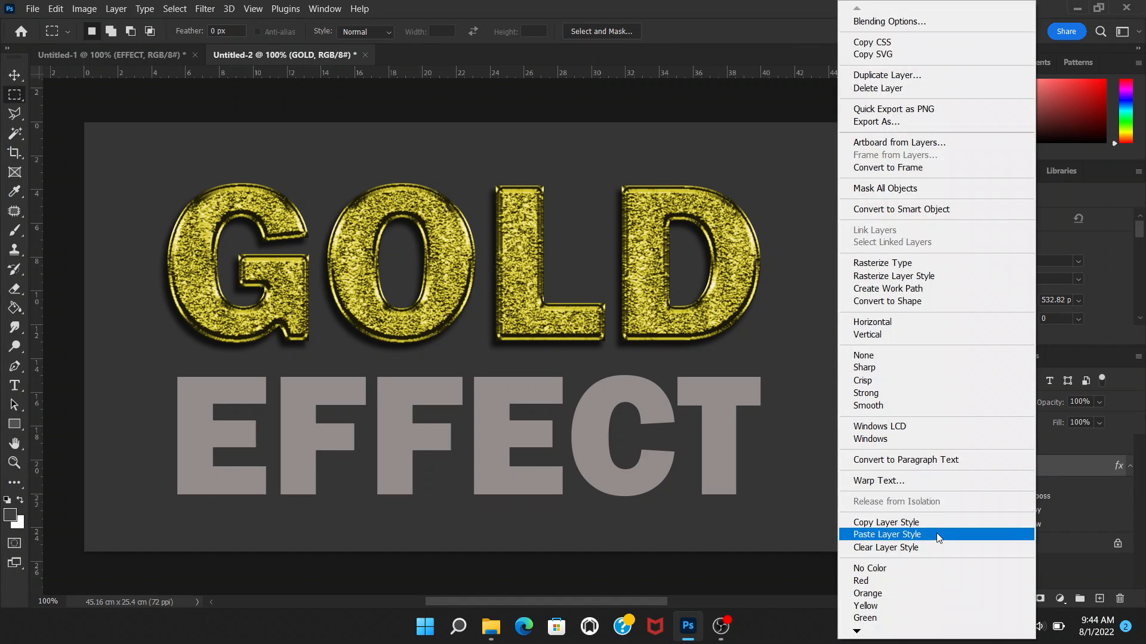
click(925, 522)
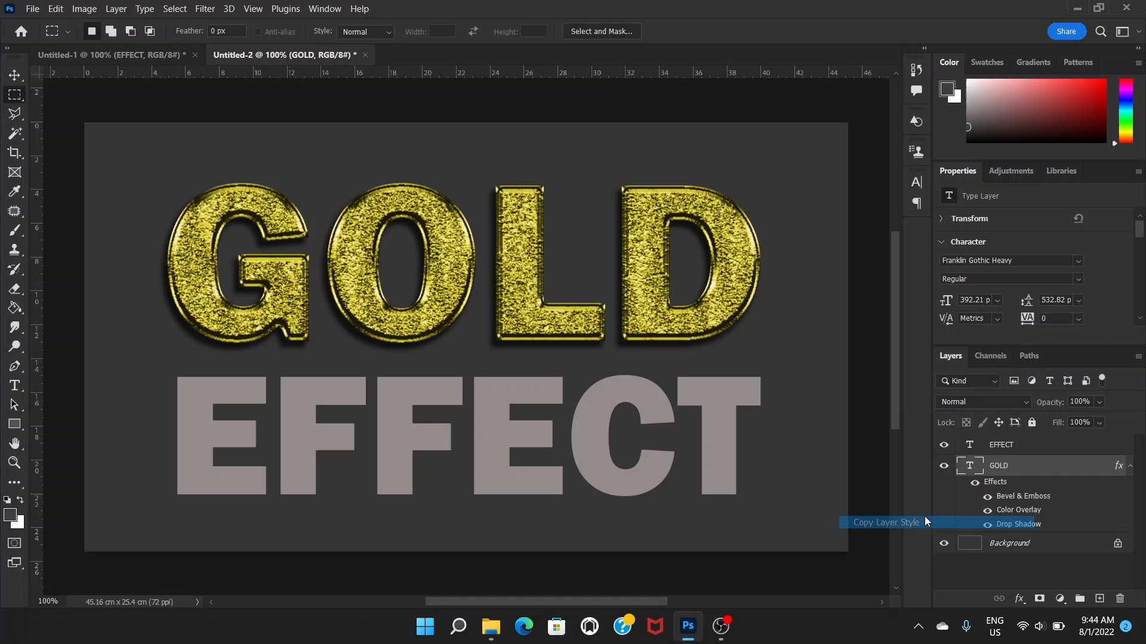
click(1019, 446)
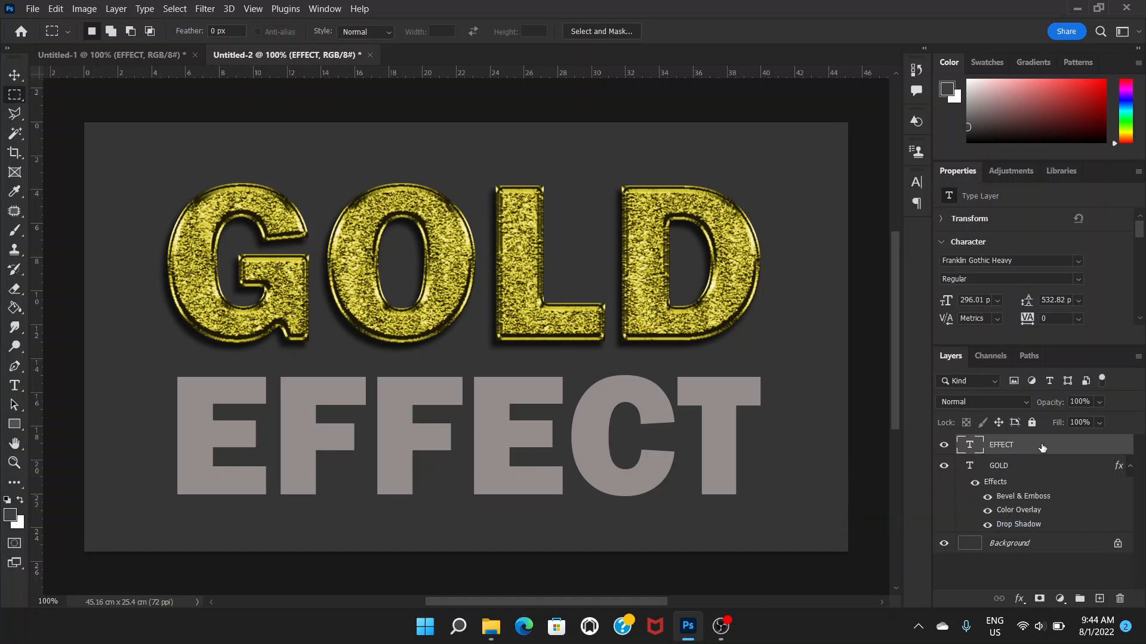
right_click(1041, 447)
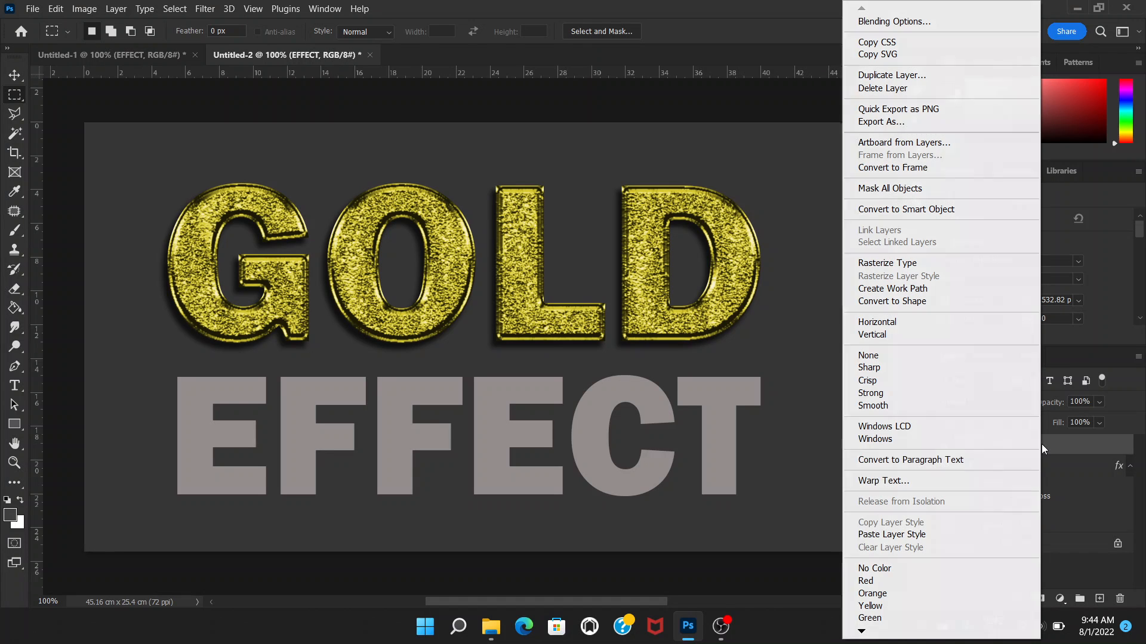
click(929, 535)
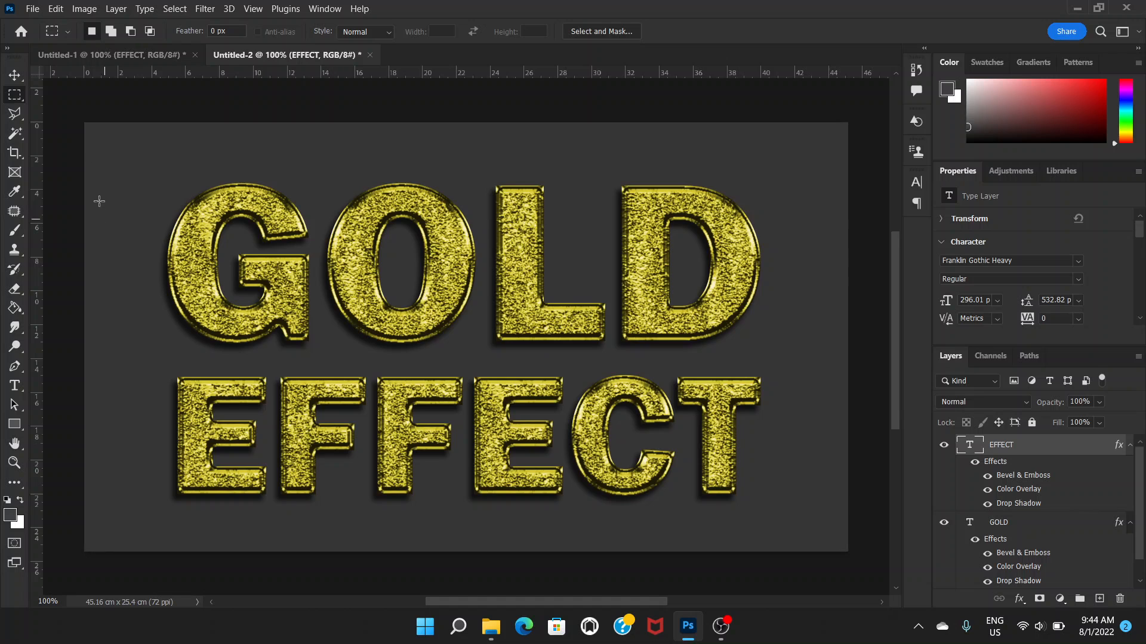
Compare the updated gold lettering in Untitled-2 with the Untitled-1 version, switching between the two documents.
click(109, 56)
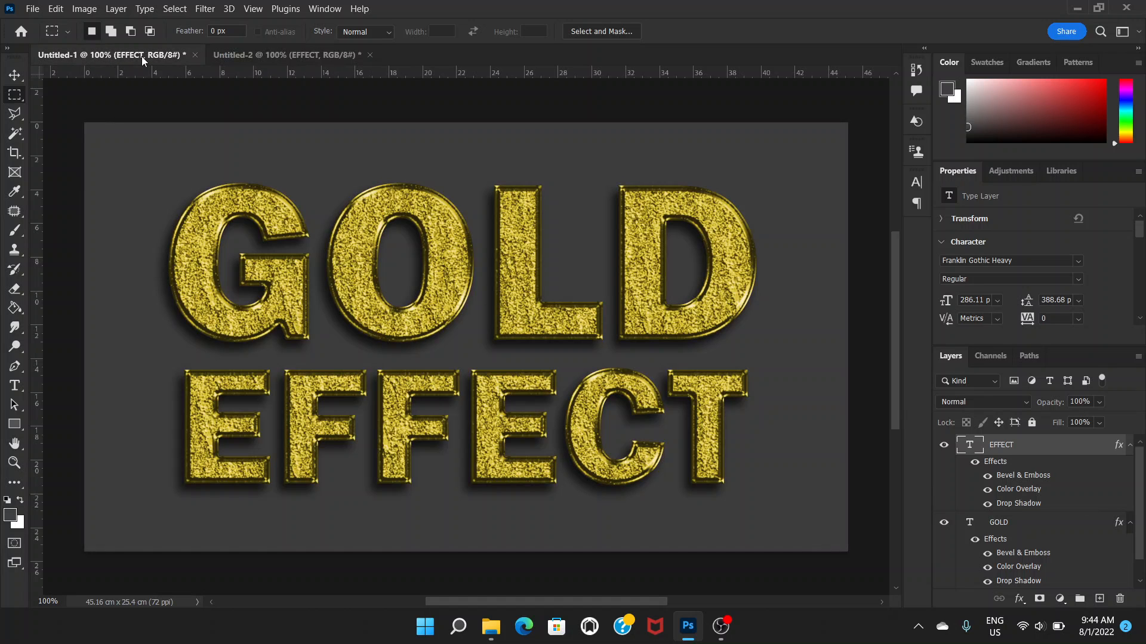
click(249, 53)
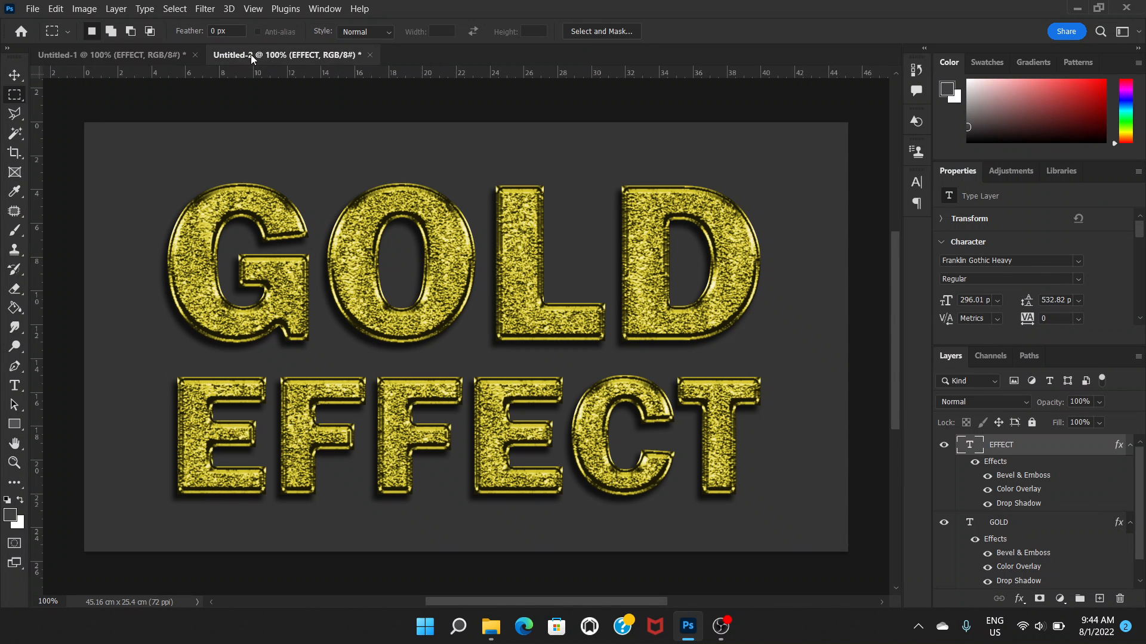
click(139, 55)
click(256, 54)
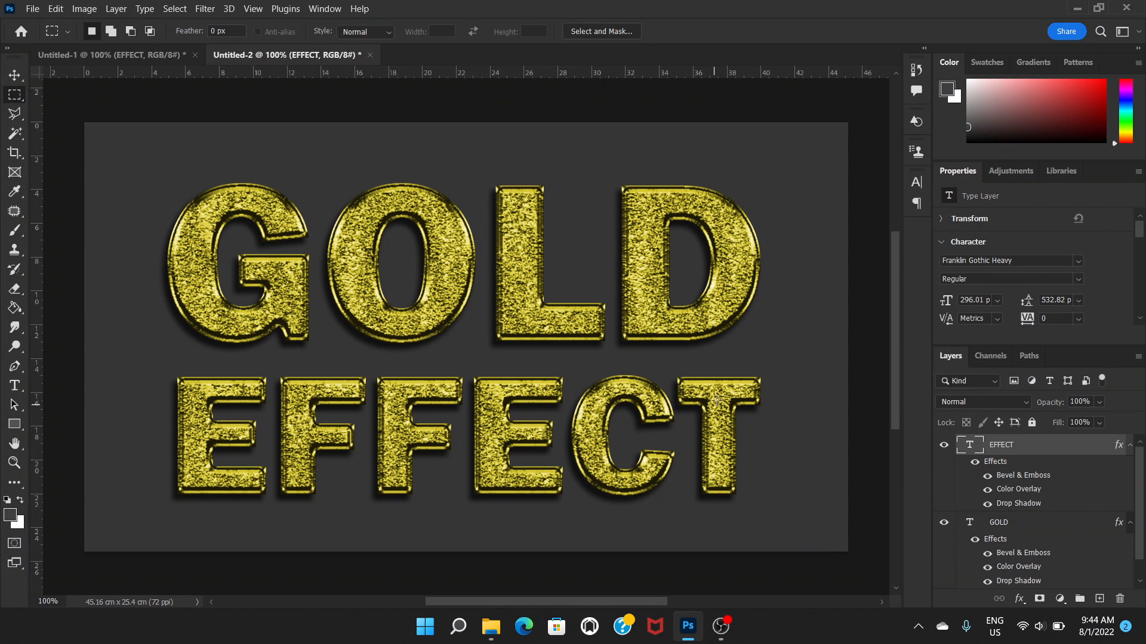